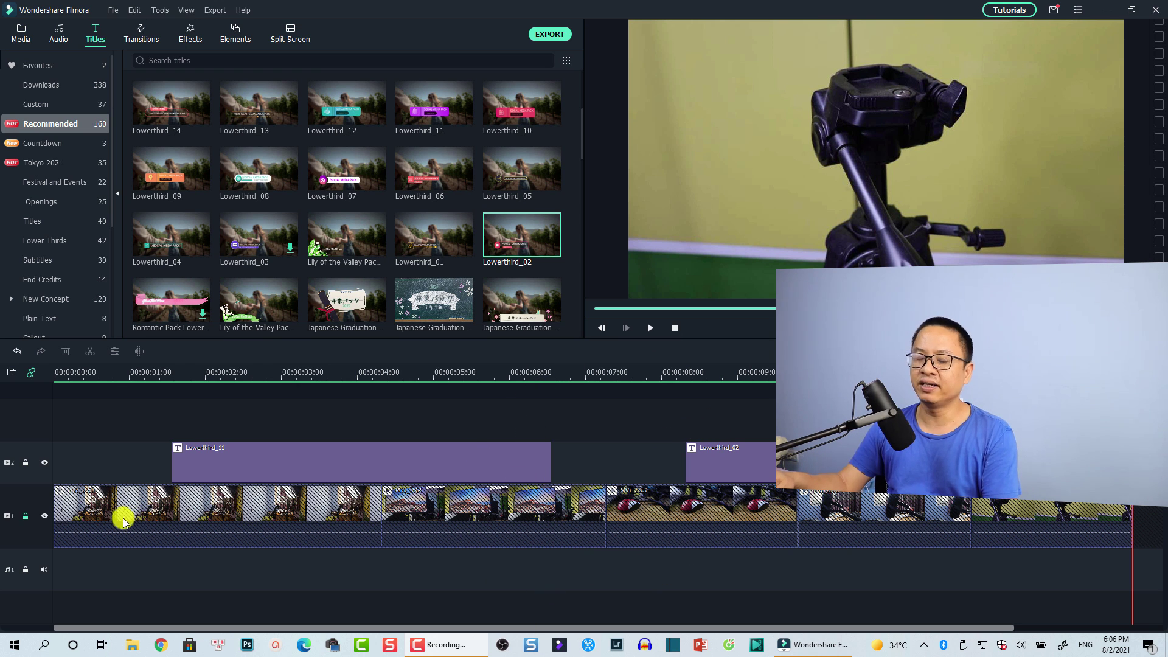
Step: Toggle the video track lock off and back on, and set the playhead near 00:00:00:20
left_click(26, 517)
left_click(26, 516)
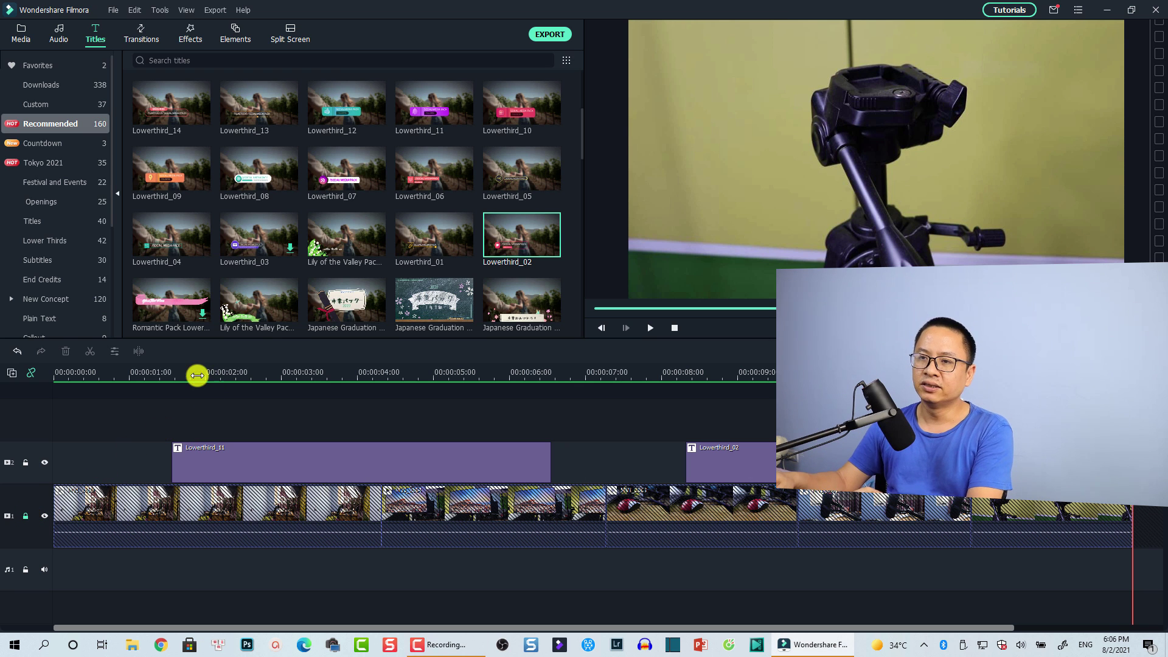
left_click(104, 373)
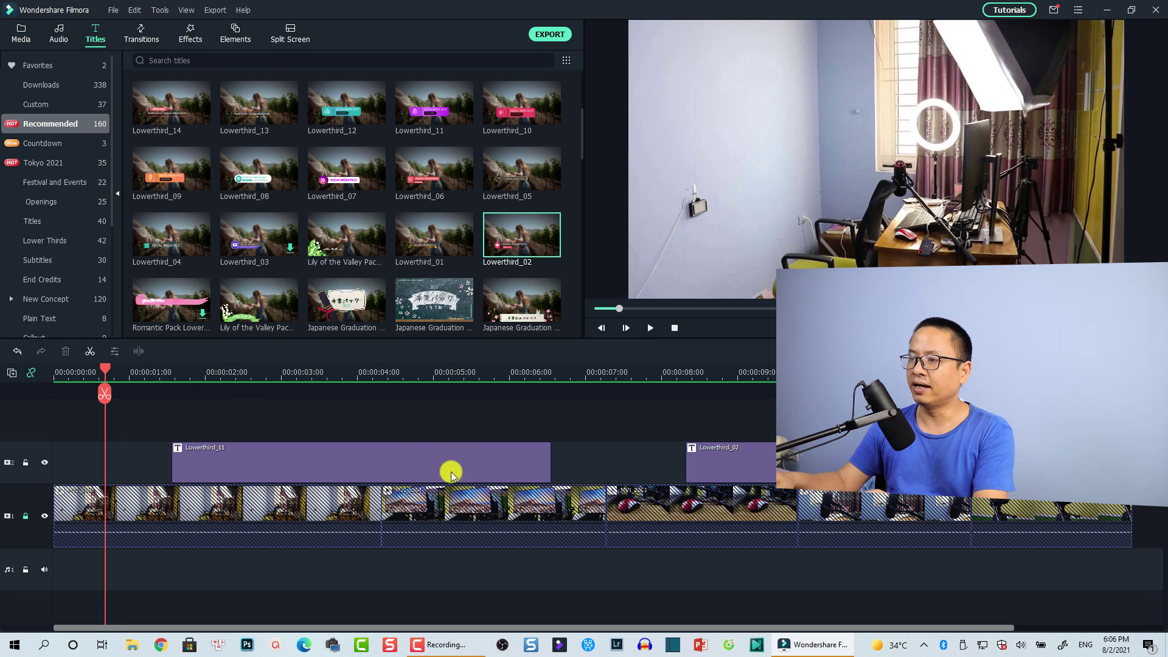
Step: Marquee-select the title clips, ending with the Lowerthird_11 clip selected for moving
left_click_drag(309, 414, 213, 458)
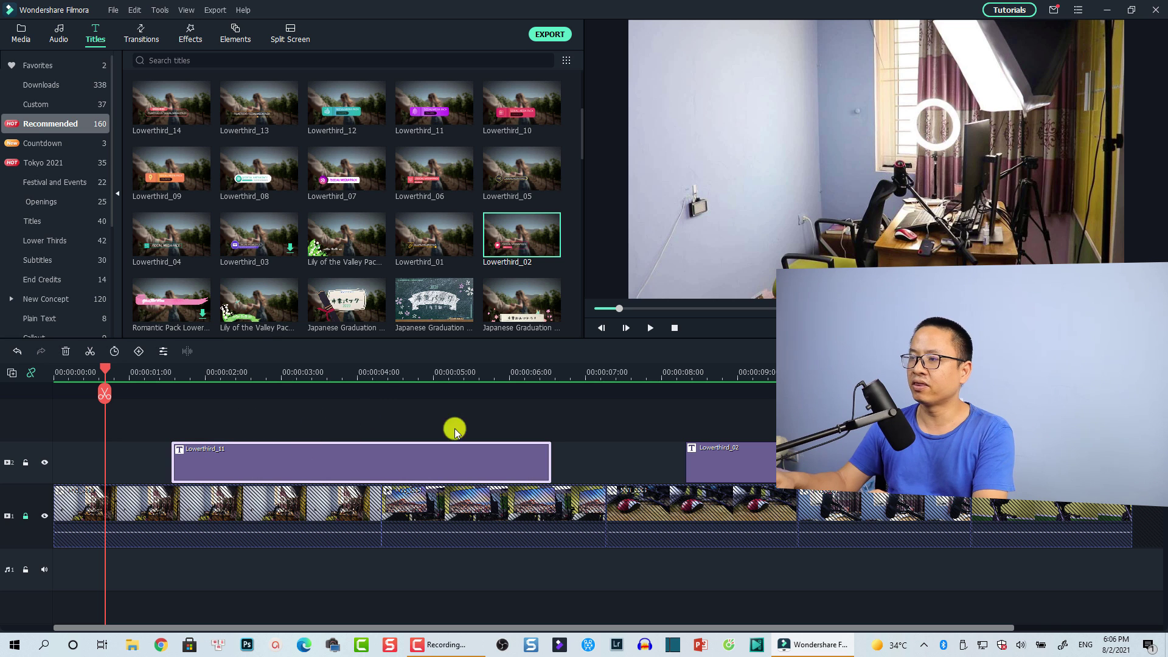
left_click_drag(760, 420, 664, 453)
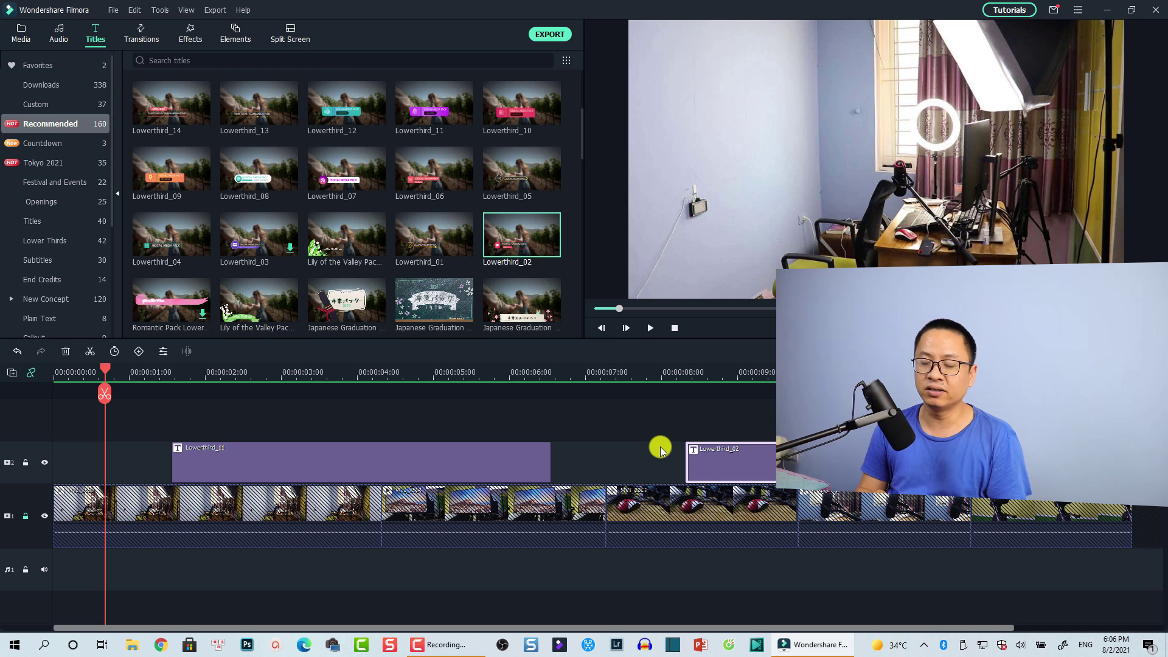
left_click(161, 460)
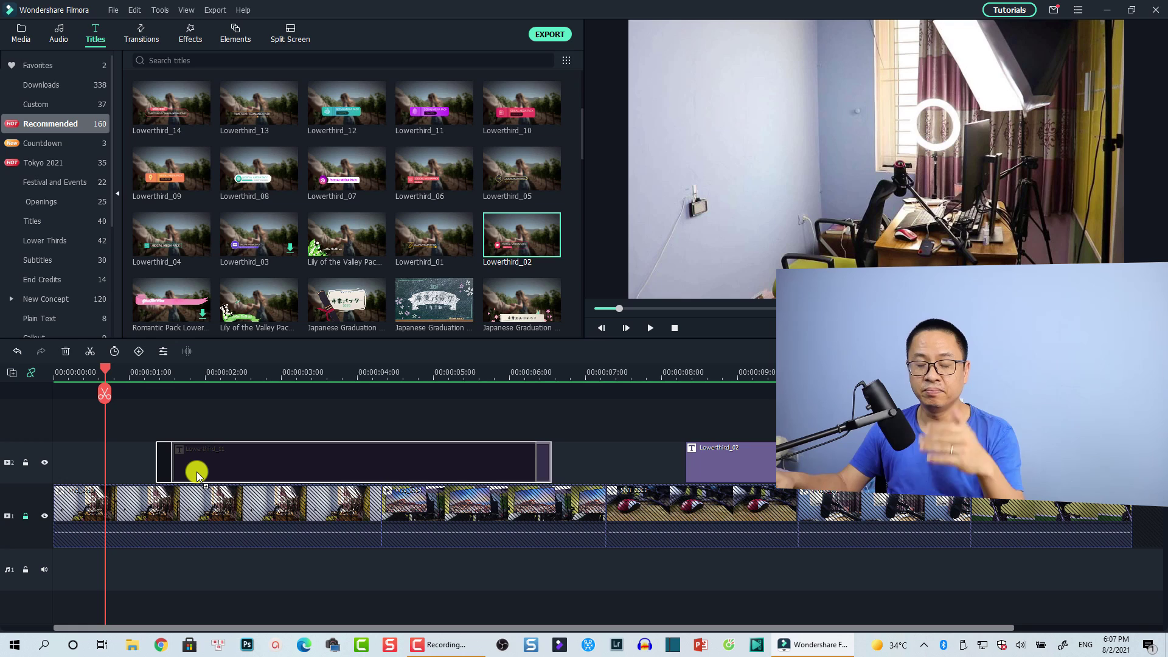
Step: Drop Lowerthird_11 slightly earlier, undo that move, and play the timeline to preview the titles
left_click(197, 472)
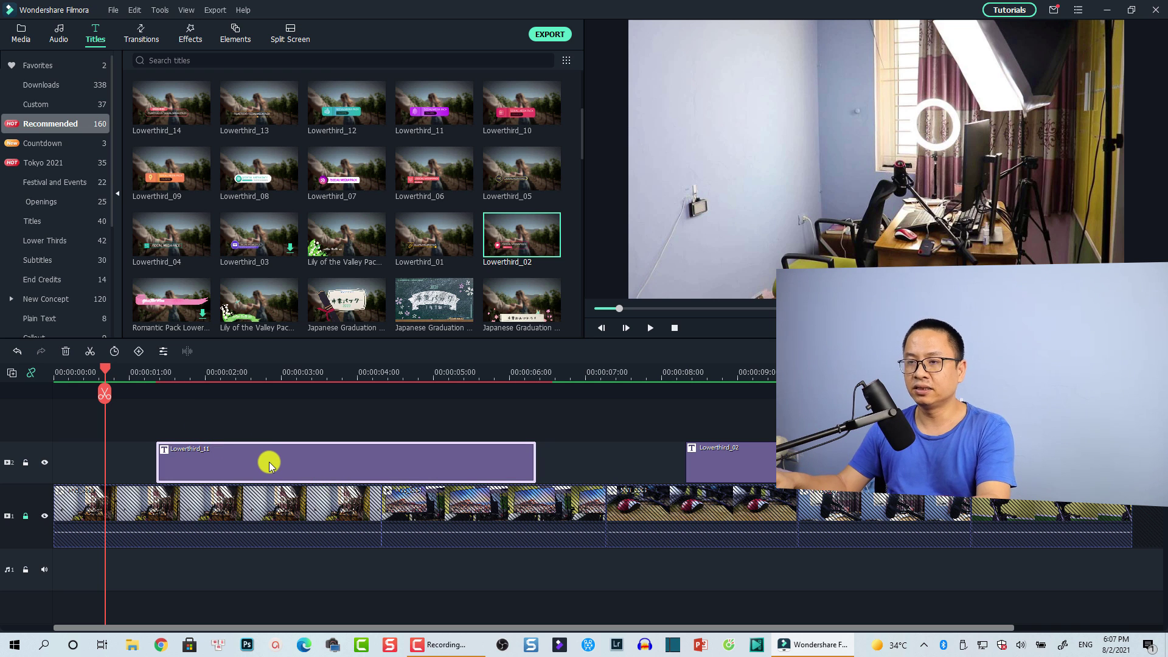
key("ctrl+z")
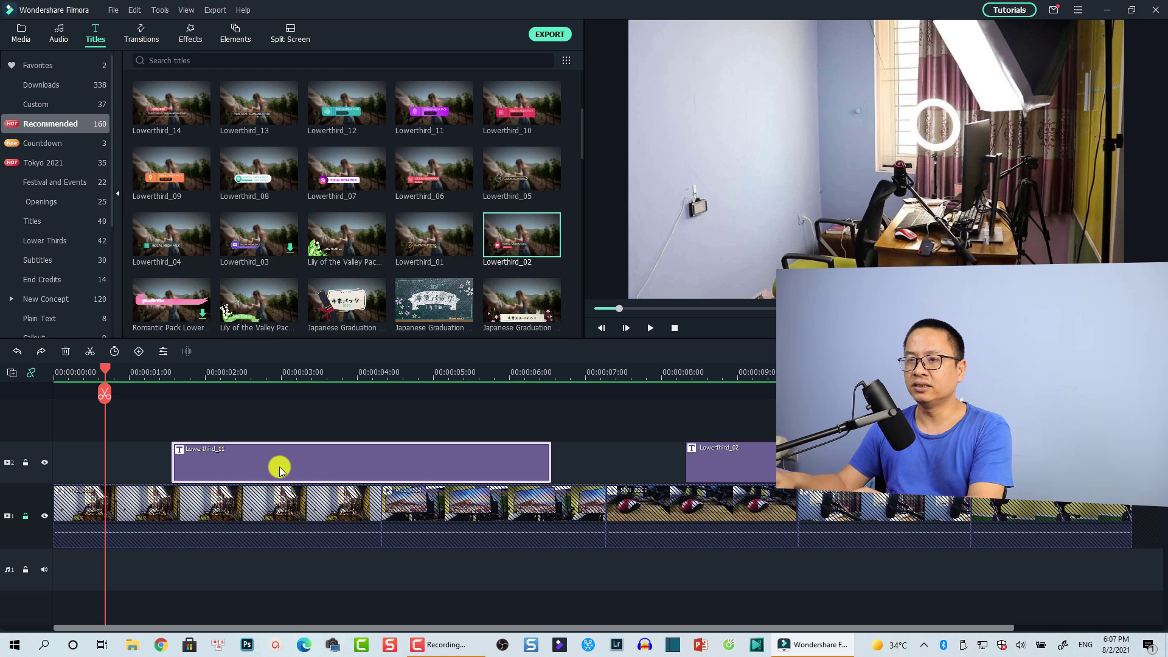
key("space")
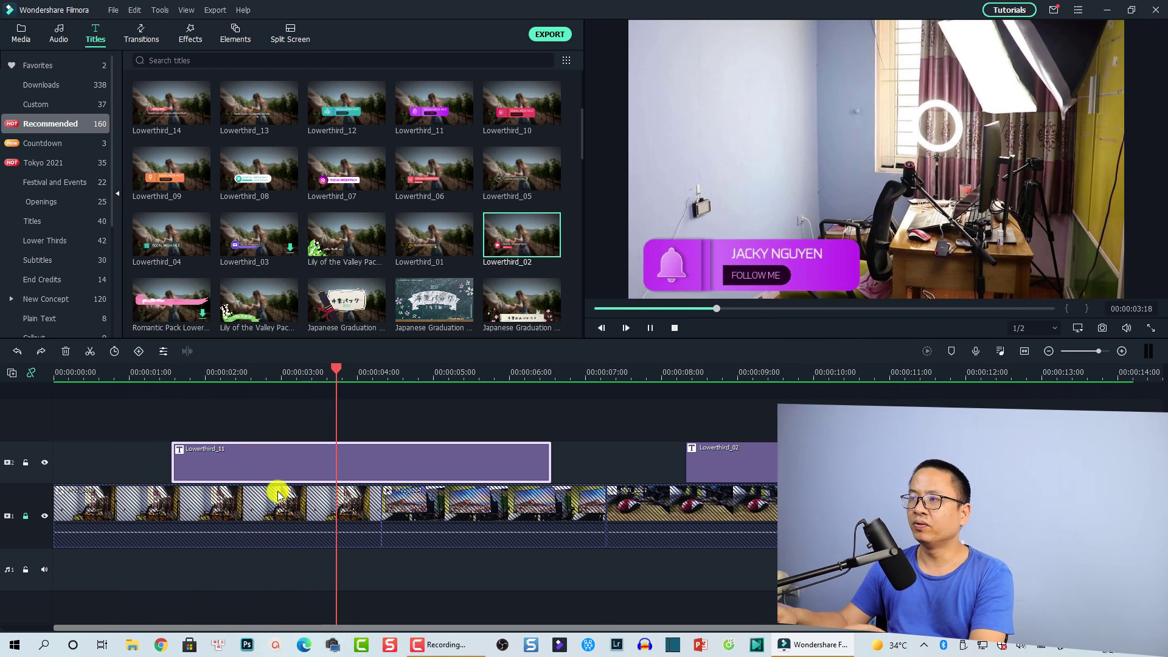
key("space")
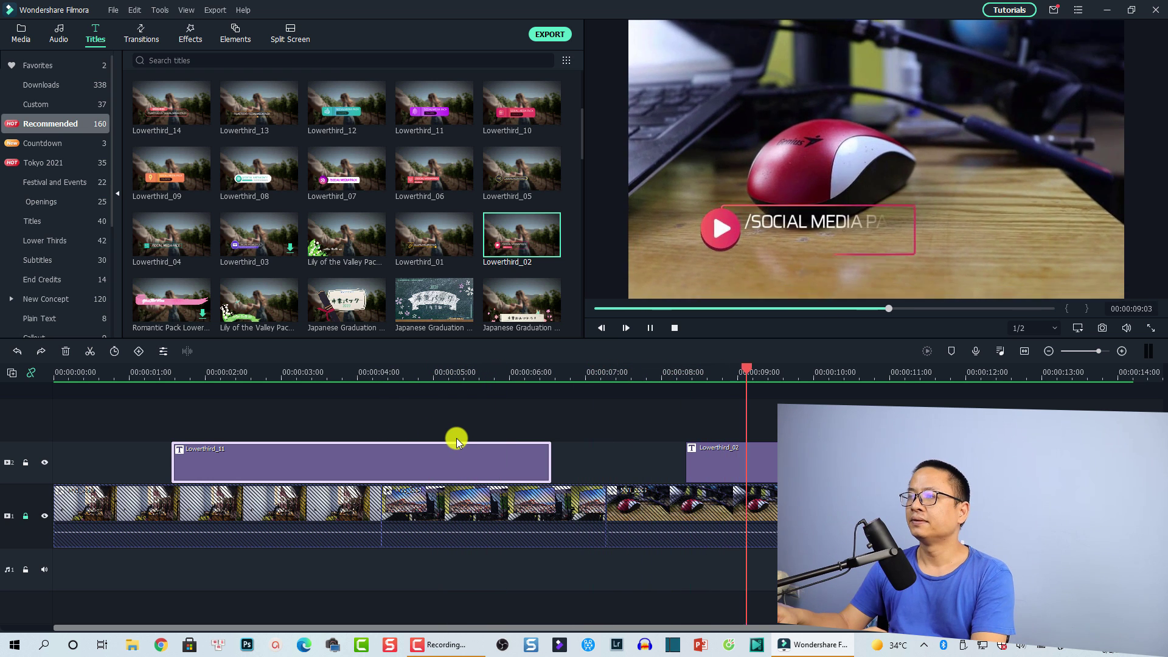
Step: Pause playback at 00:00:10:15 and delete the Lowerthird_11 and Lowerthird_02 title clips
key("space")
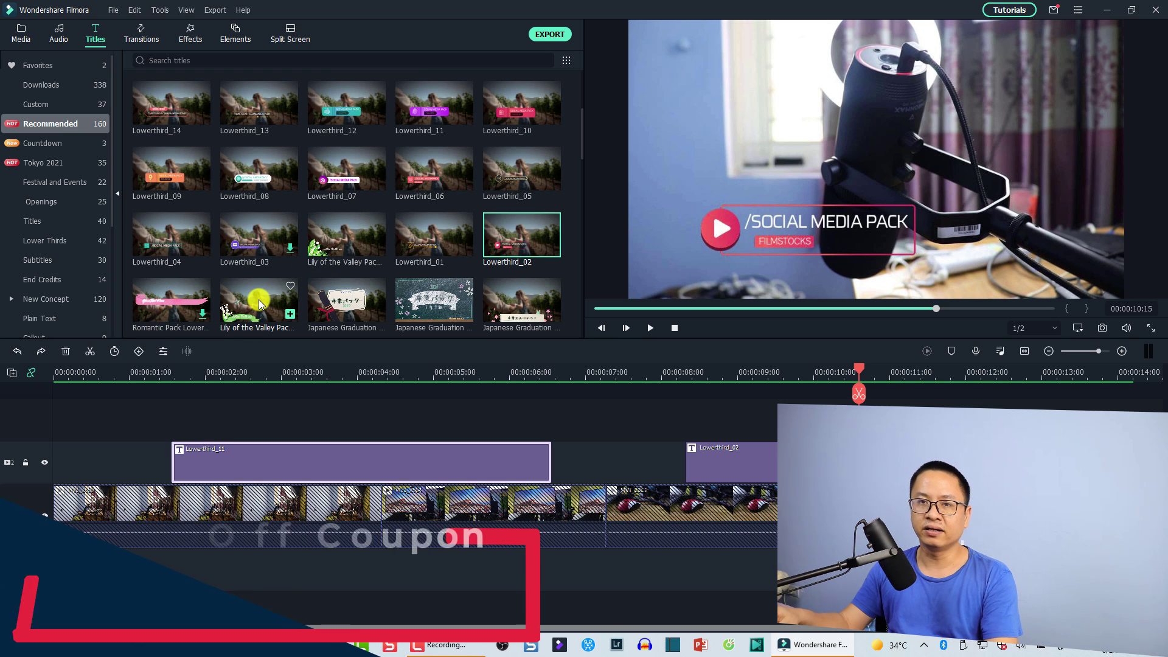
left_click_drag(309, 339, 461, 461)
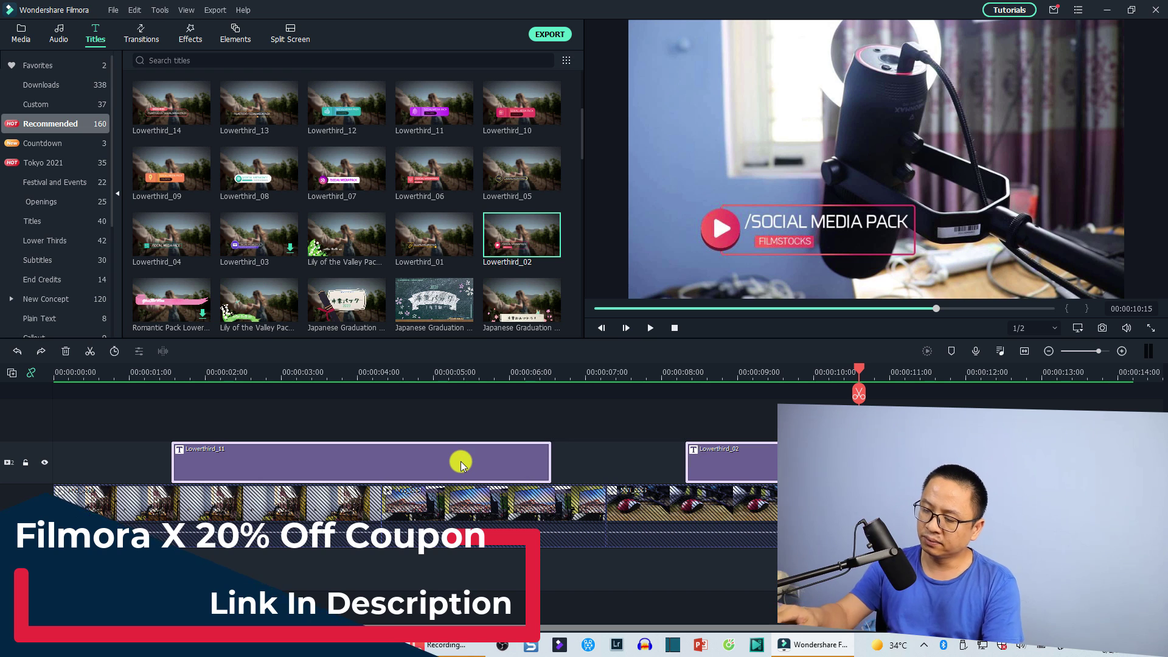
key("Delete")
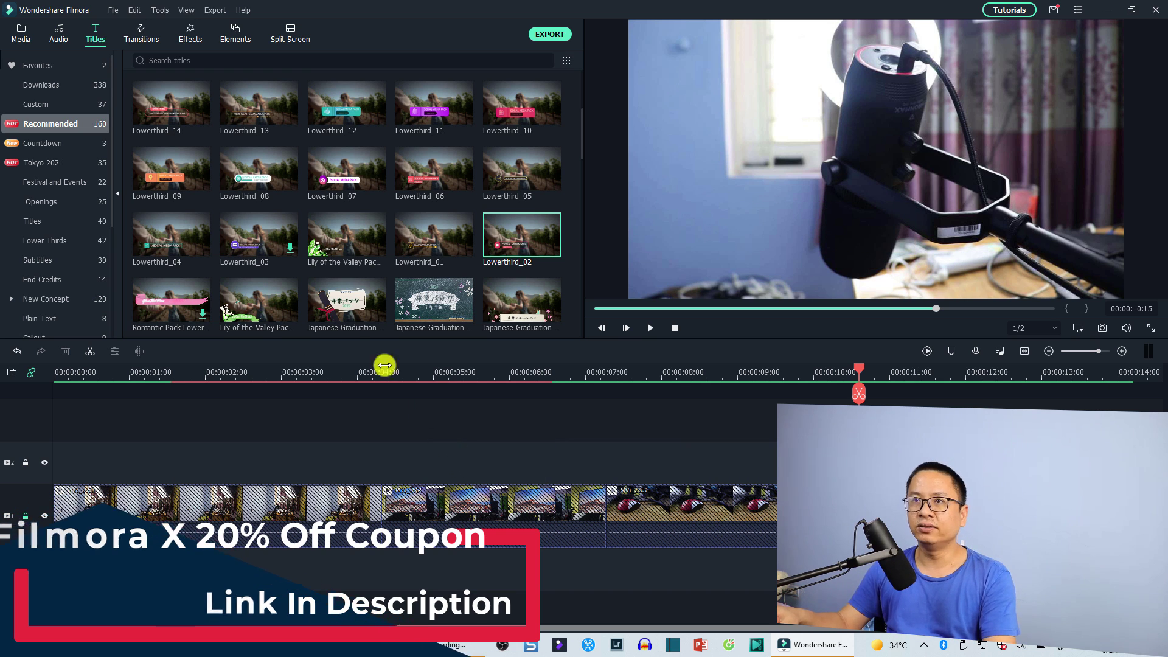
Step: Browse the Titles library's Recommended lower-third presets and preview the Lowerthird_11 thumbnail
left_click(104, 43)
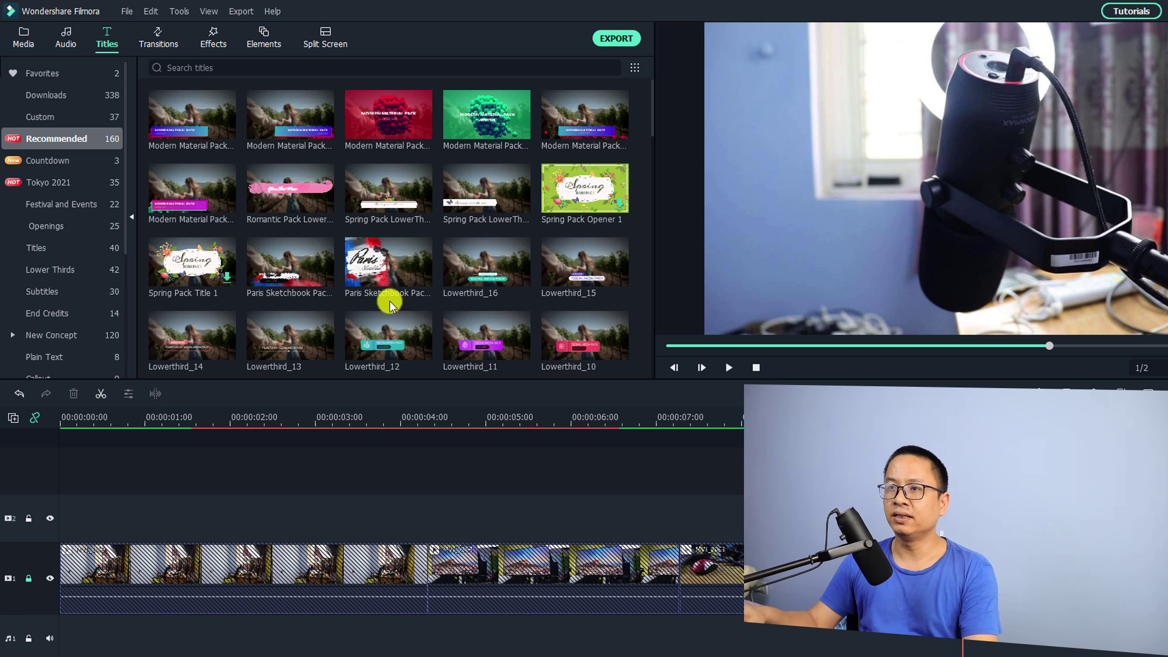
scroll(380, 311, "down", 5)
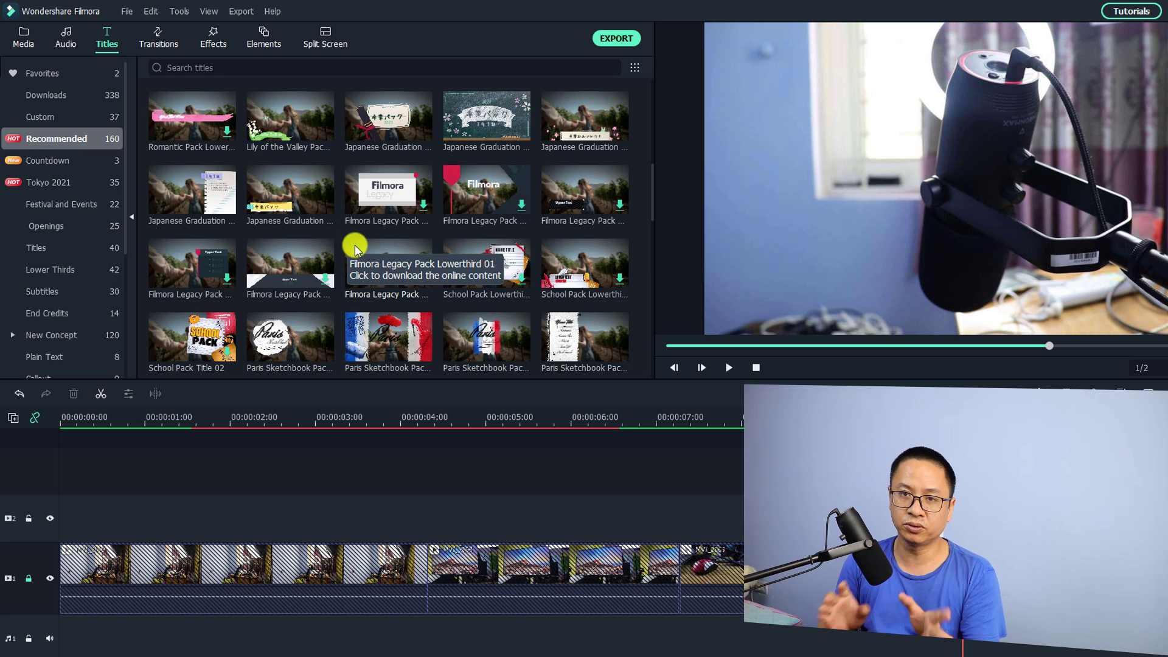
left_click(637, 68)
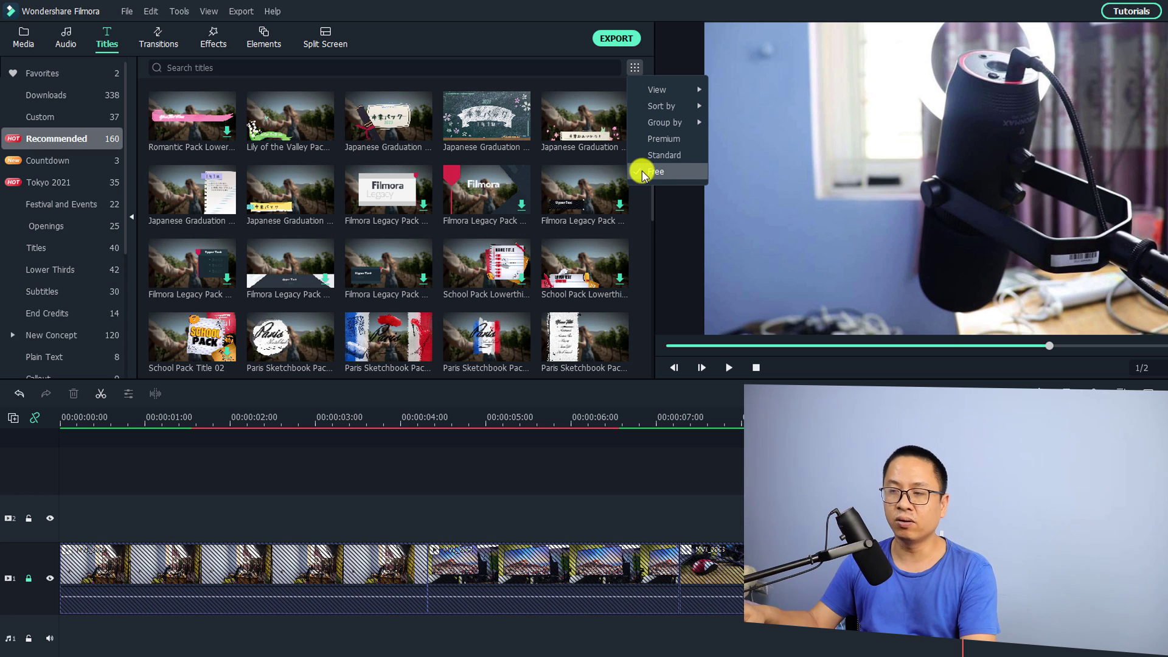
left_click(642, 231)
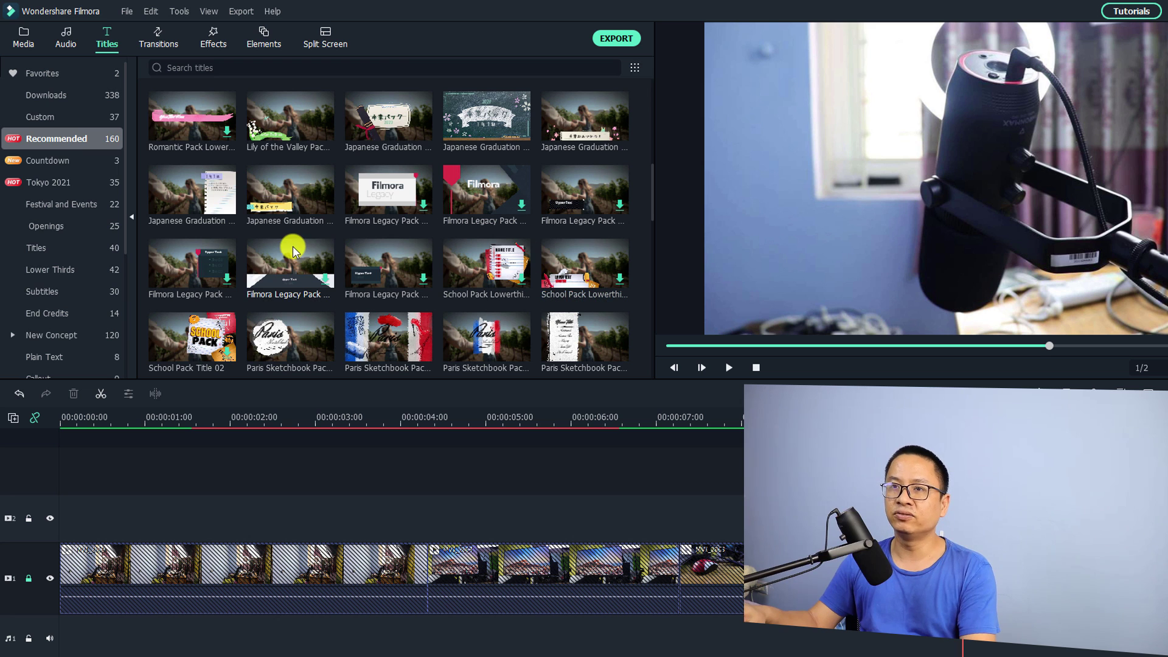
scroll(293, 246, "down", 5)
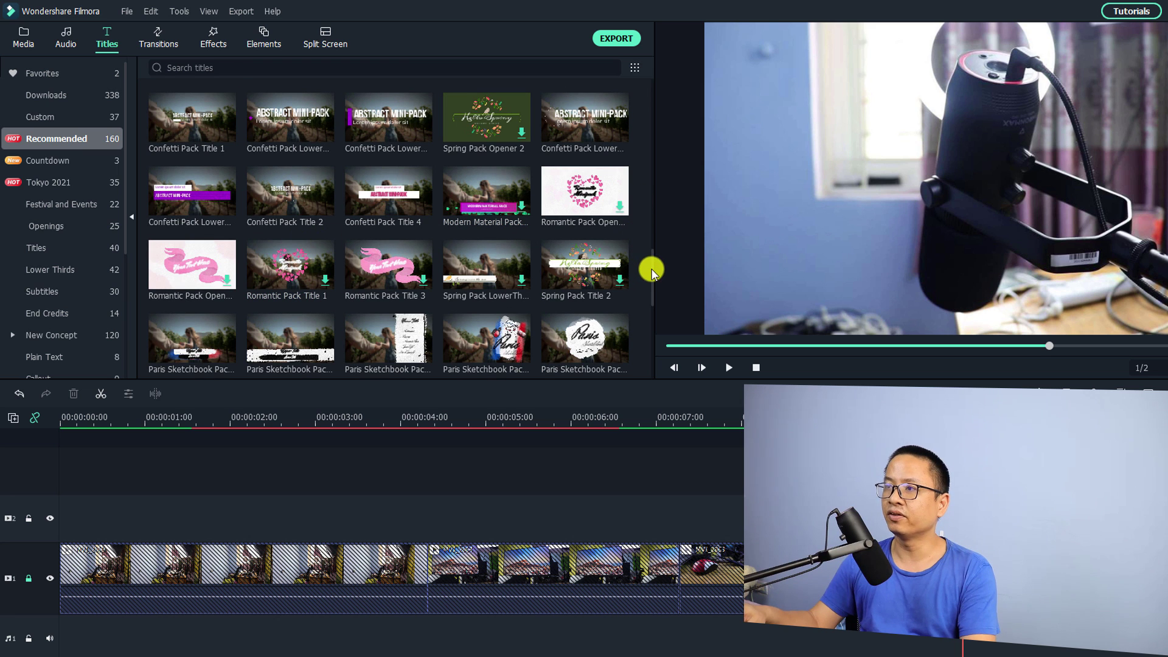
left_click_drag(654, 272, 644, 127)
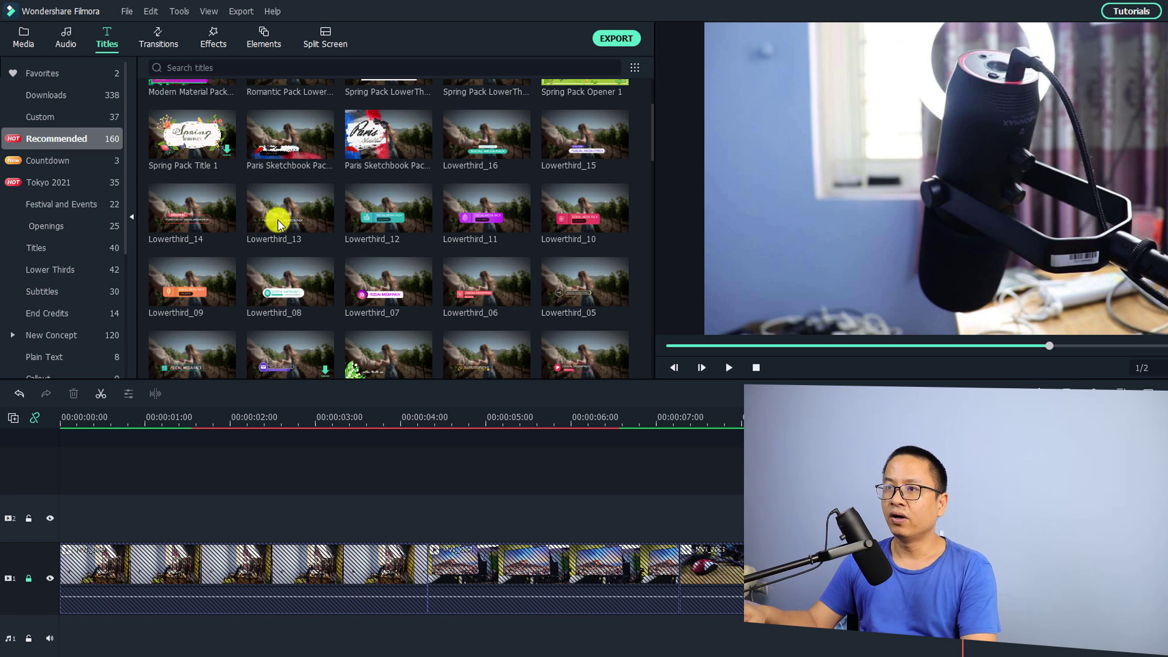
left_click(481, 220)
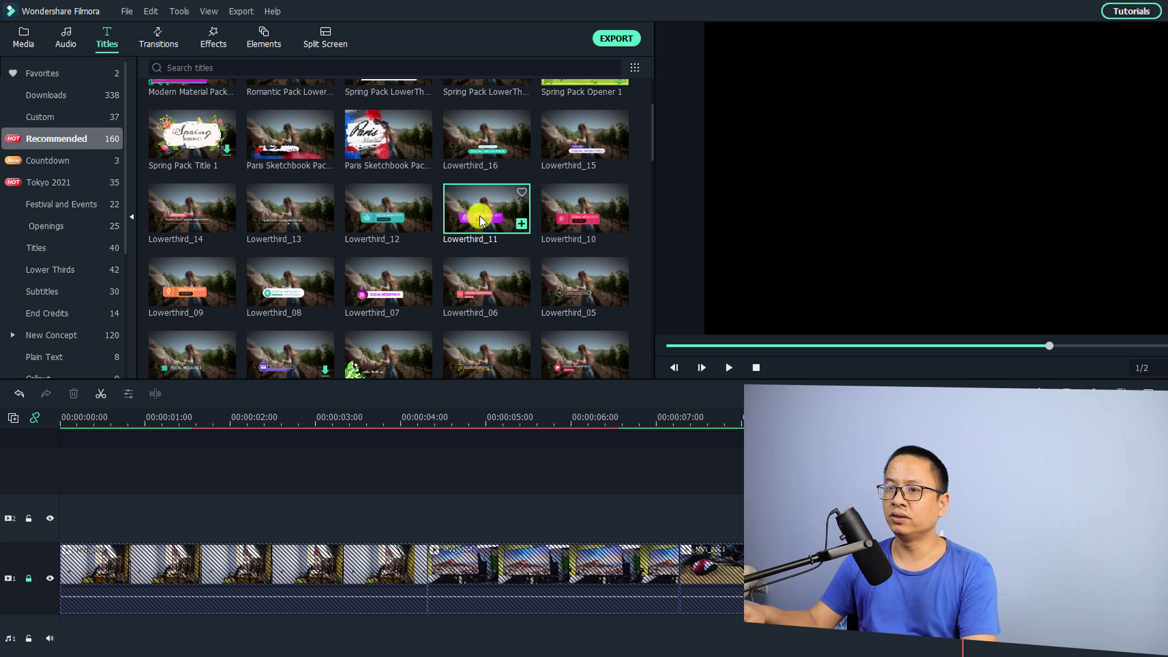
Step: Put Lowerthird_11 on track 2 above the video, move the playhead to 00:00:02:00, and edit the clip
left_click_drag(481, 220, 211, 516)
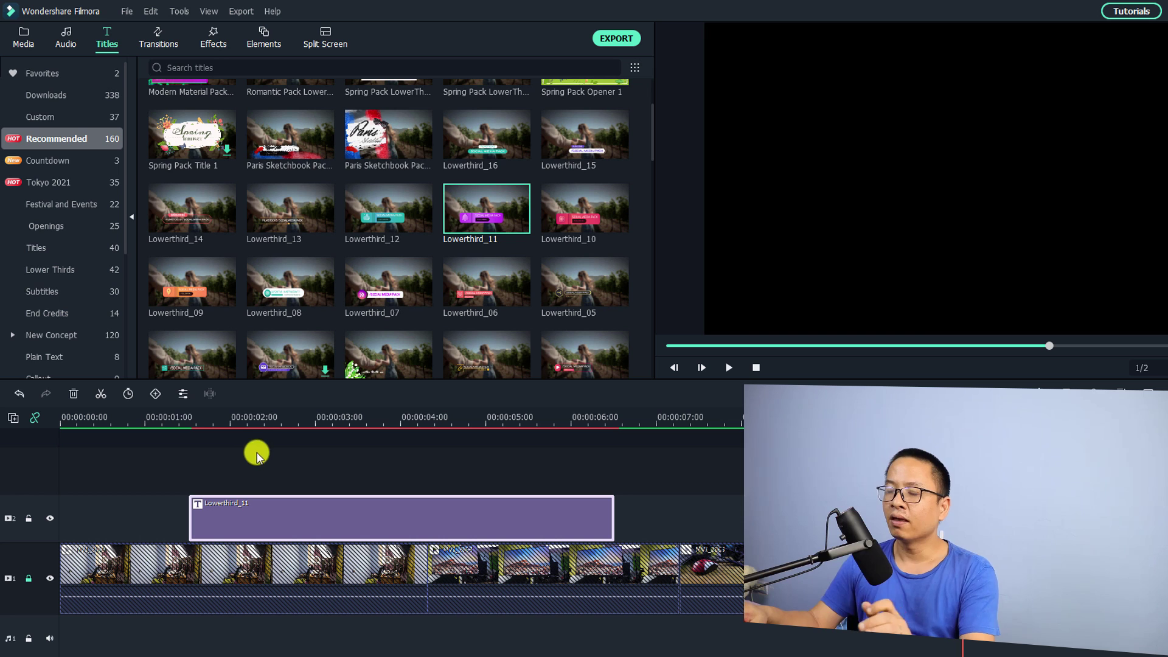
left_click(254, 418)
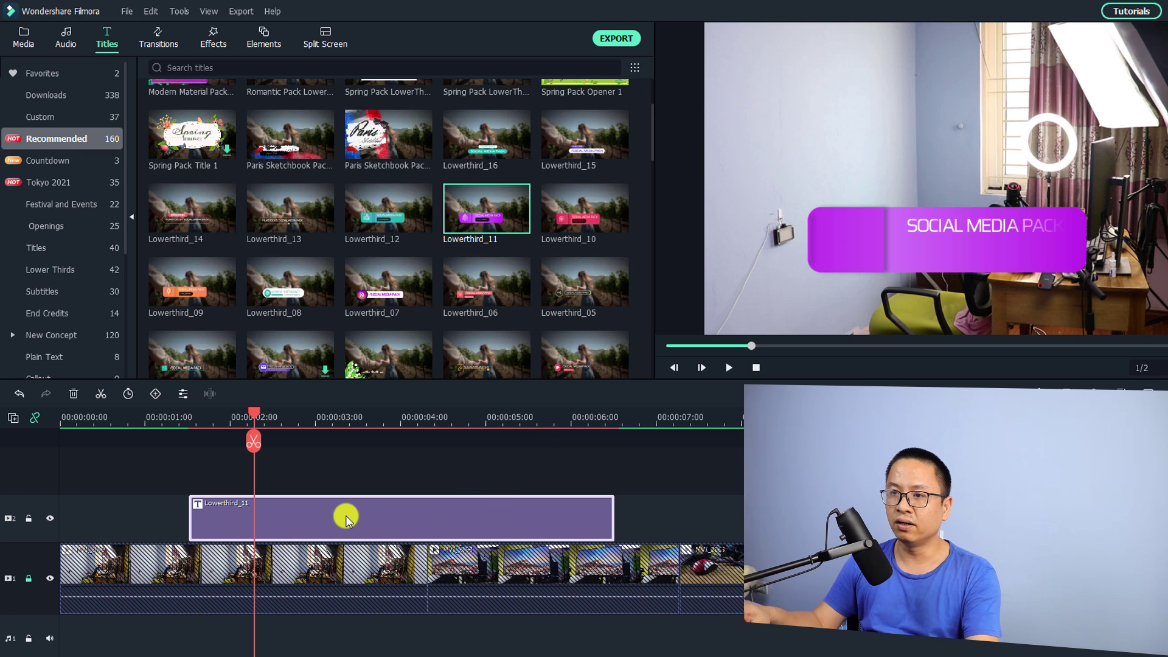
double_click(312, 510)
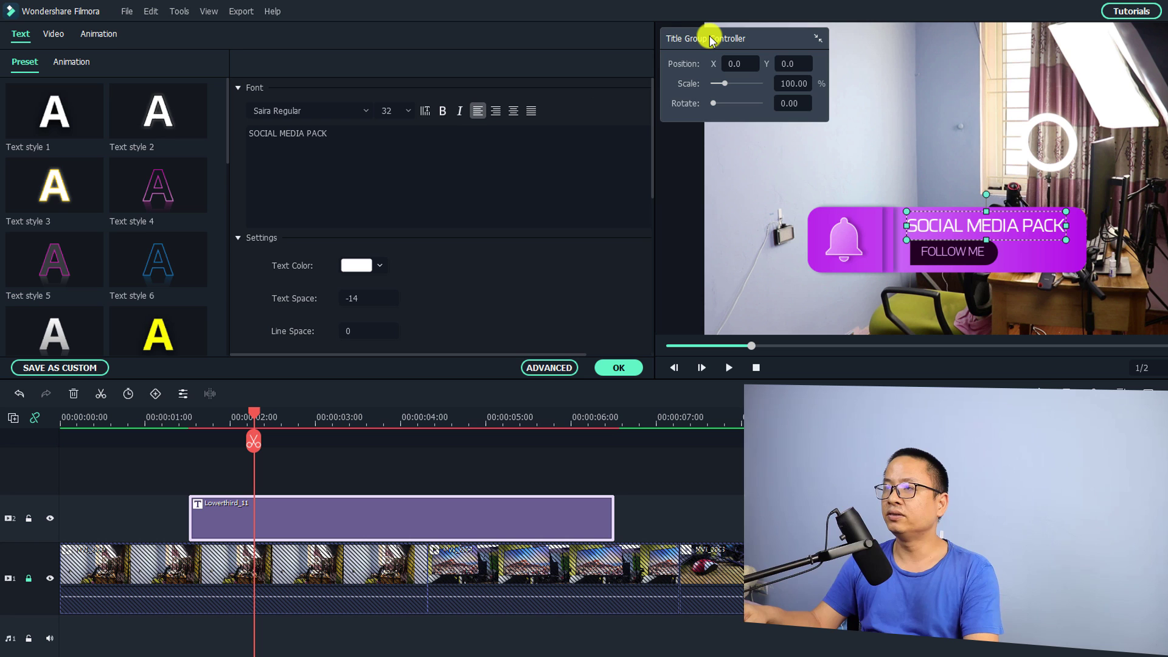
Step: Move the Title Group Controller over the preview, select FOLLOW ME, and enlarge the group to 255.07%
left_click_drag(710, 40, 758, 81)
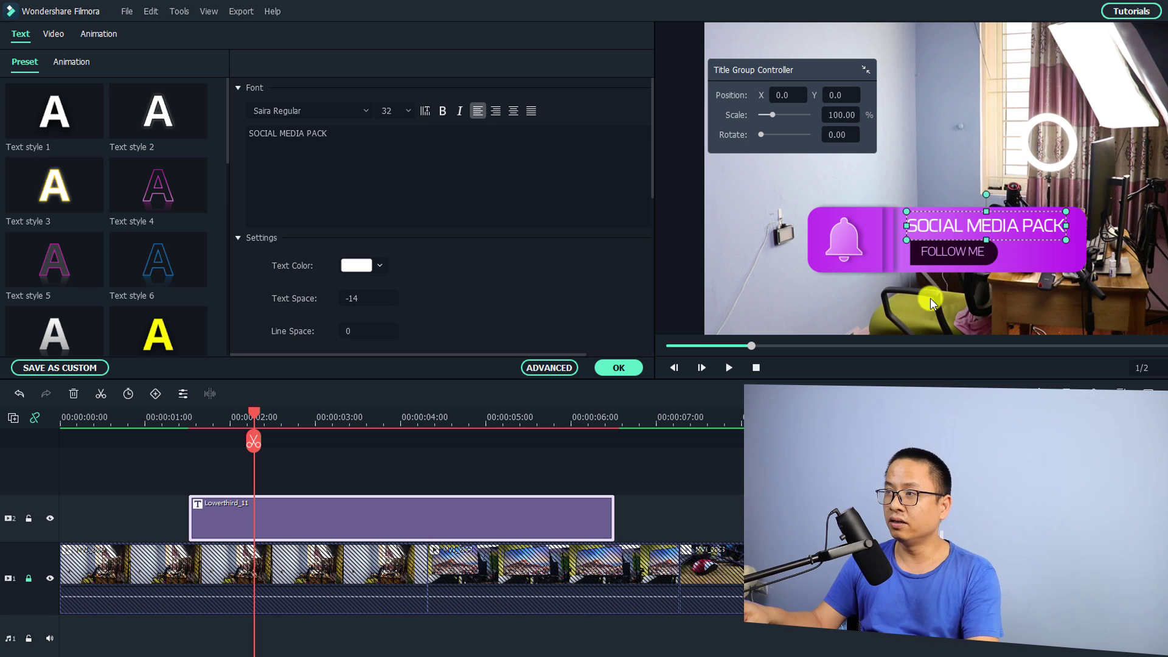
left_click(959, 257)
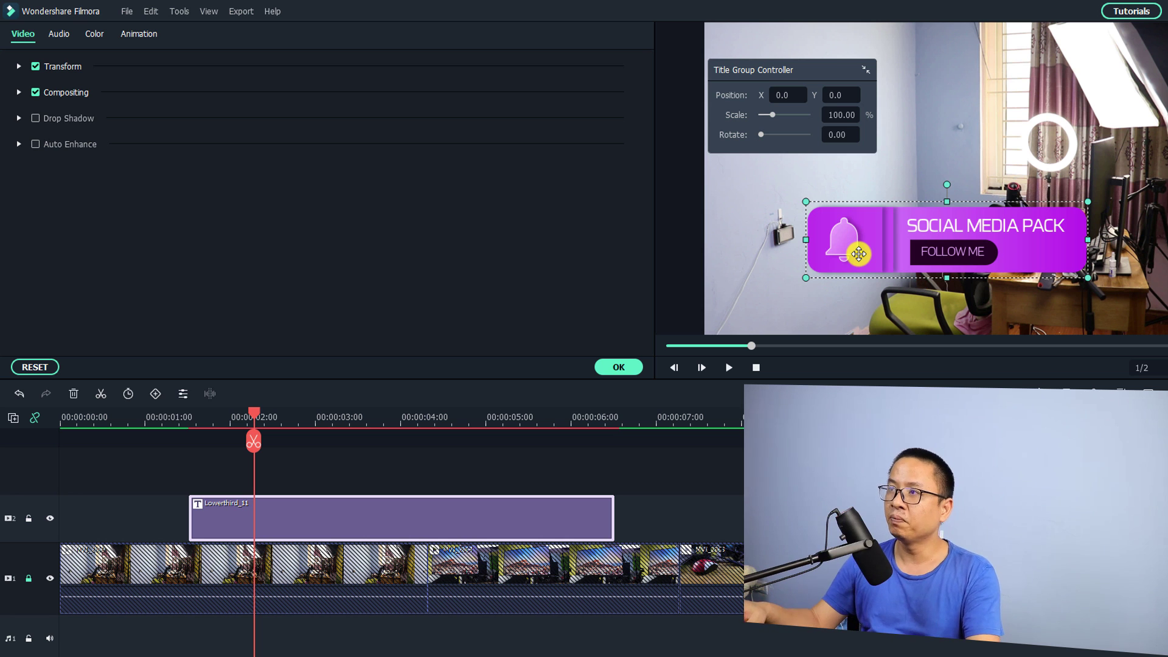
left_click_drag(772, 115, 789, 116)
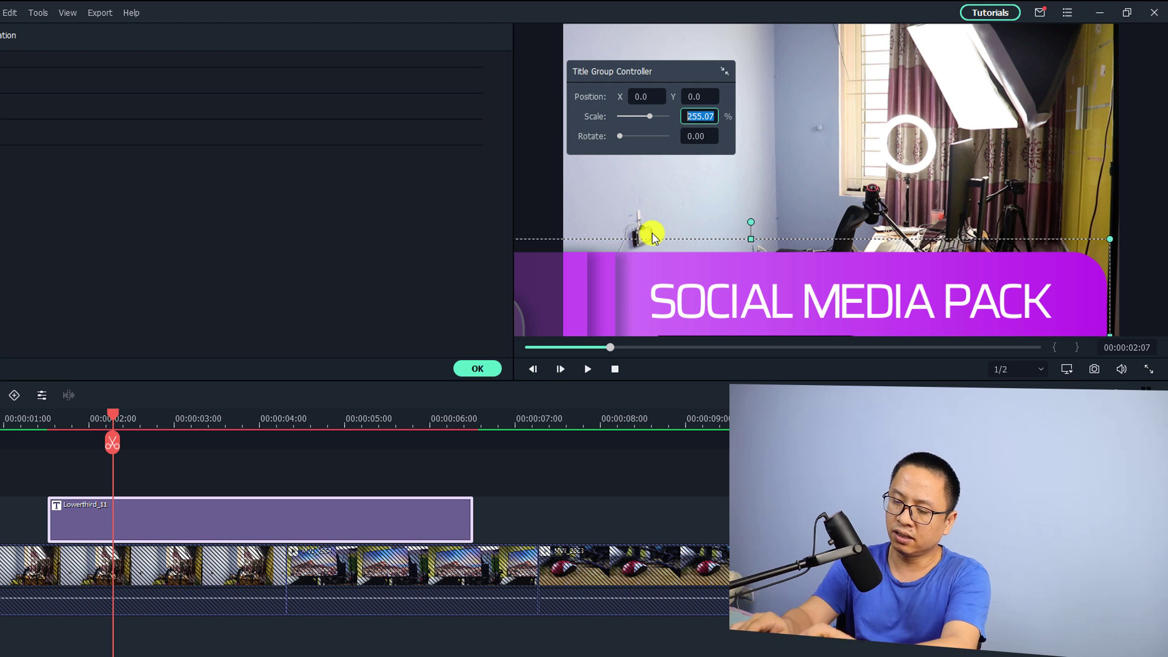
Step: Set the title group's scale to 50 and rotation back to 0, then shift it left
type("50")
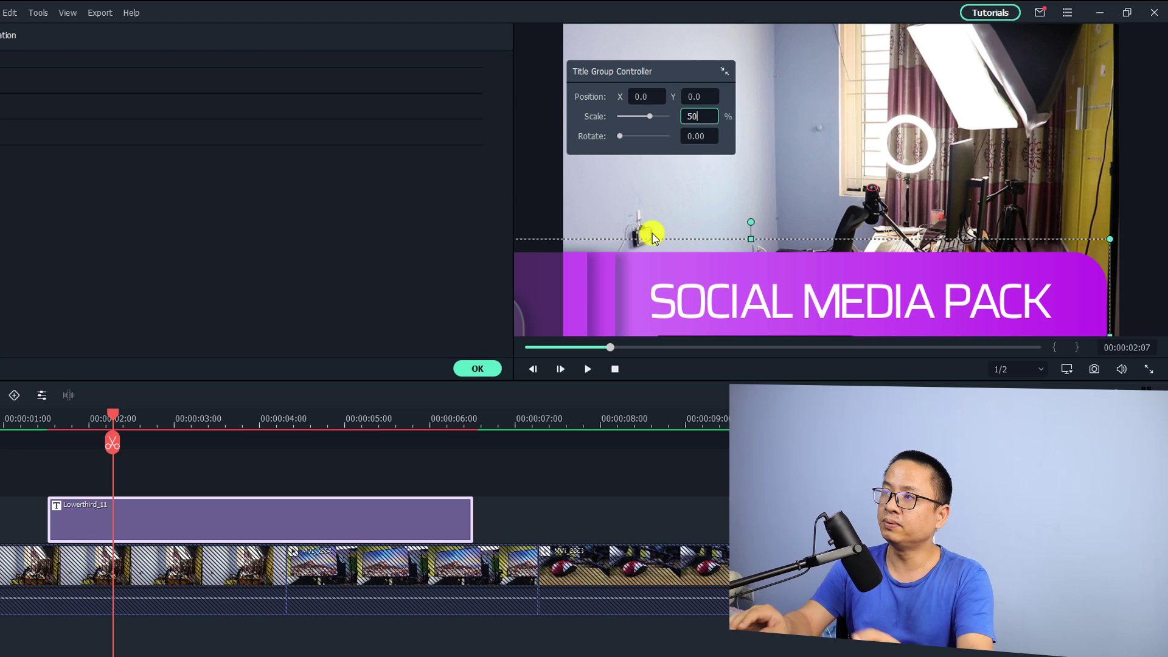
key("Return")
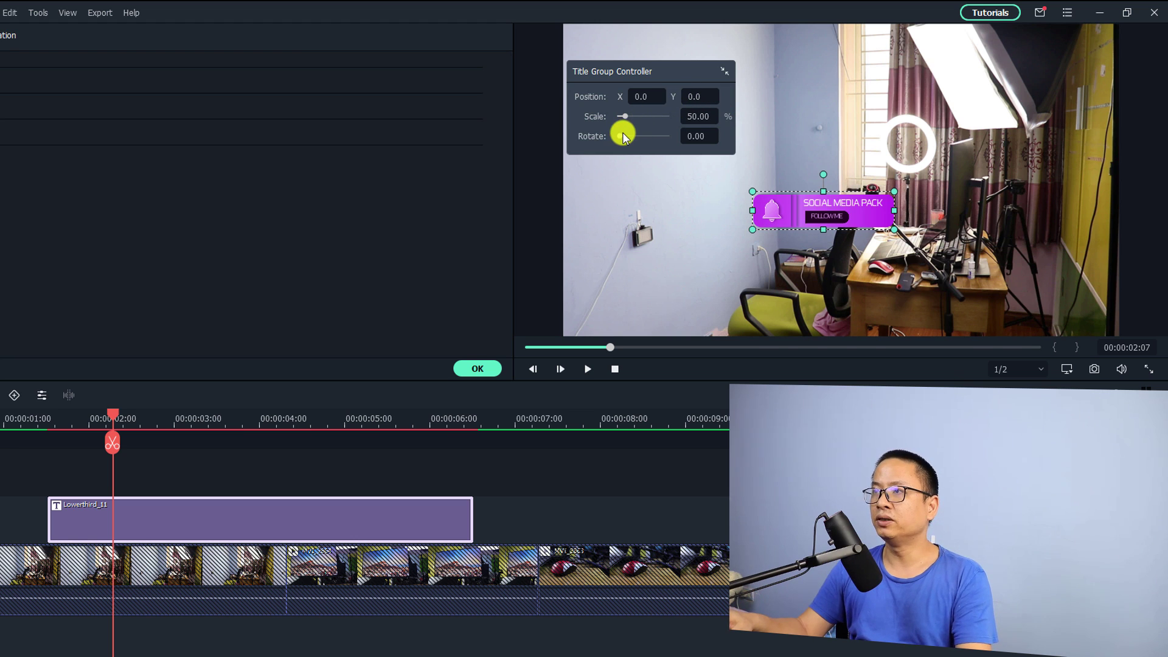
left_click_drag(621, 135, 658, 149)
double_click(697, 138)
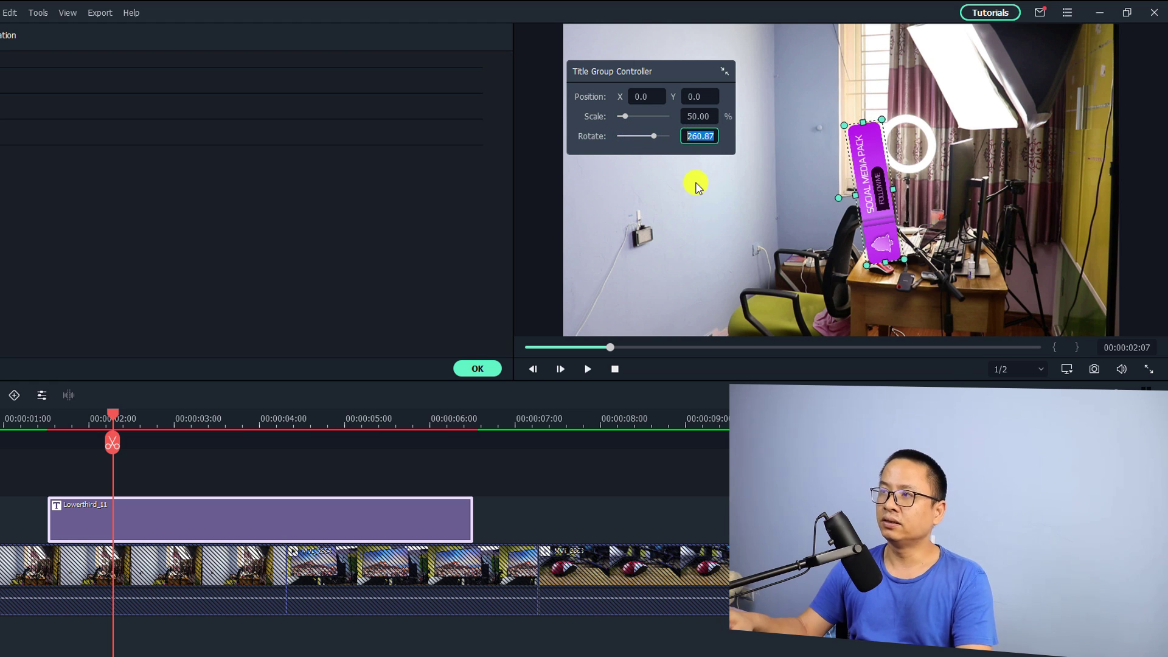
type("0")
key("Return")
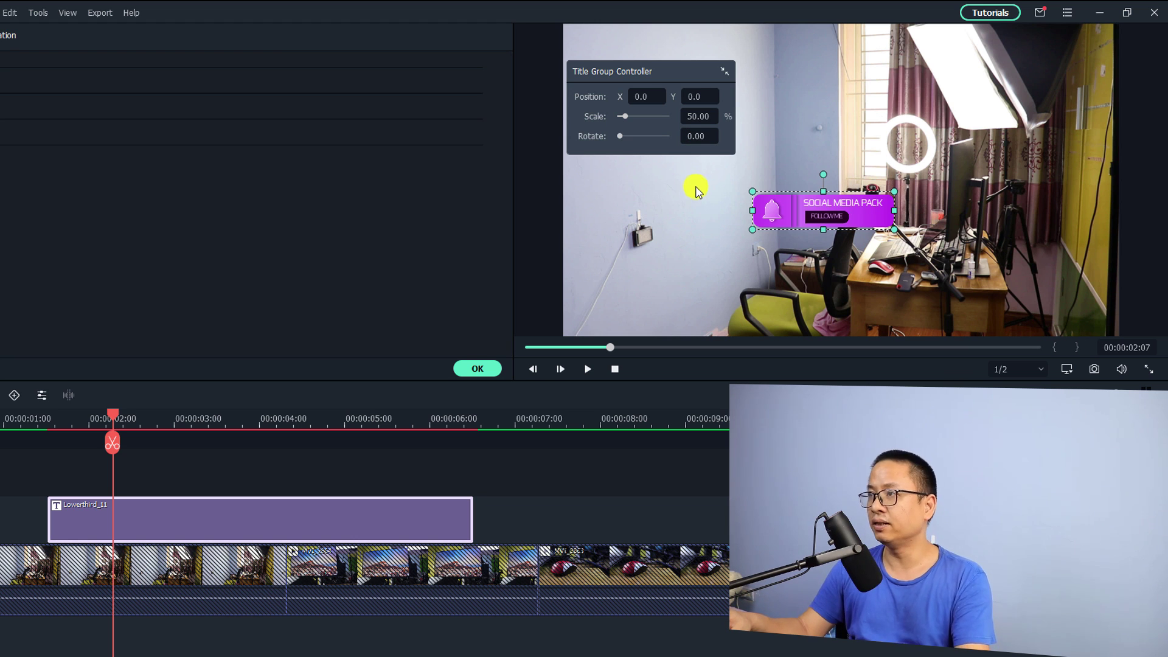
left_click_drag(697, 191, 665, 191)
Step: Adjust the title's Position X and Y, collapse the controller, and drag the purple box down-left
left_click_drag(646, 97, 506, 354)
left_click_drag(691, 96, 639, 217)
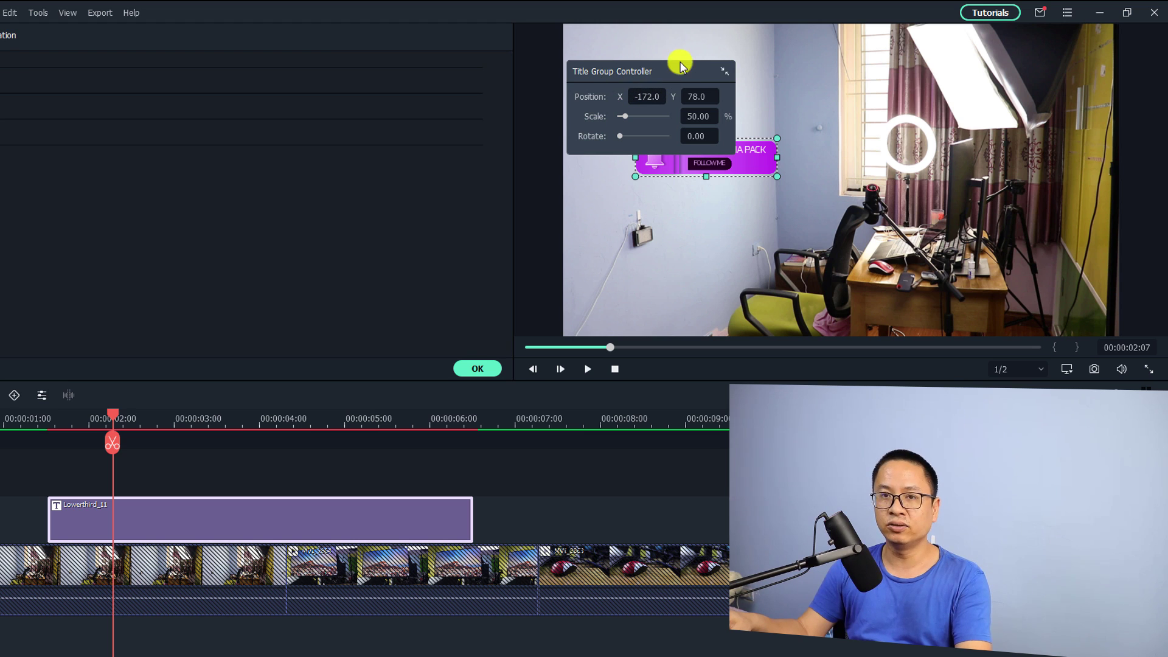
left_click(721, 76)
left_click_drag(662, 160, 621, 306)
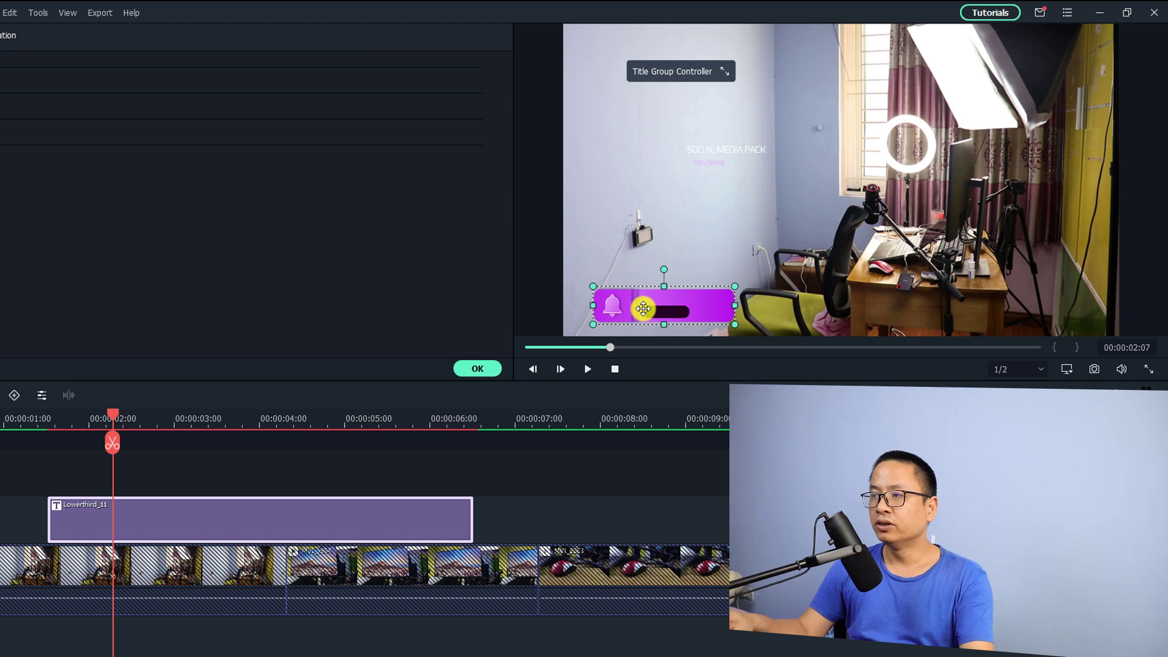
Step: Nudge the purple box right, then drag SOCIAL MEDIA PACK and FOLLOW ME down onto the purple bar
left_click_drag(643, 309, 647, 308)
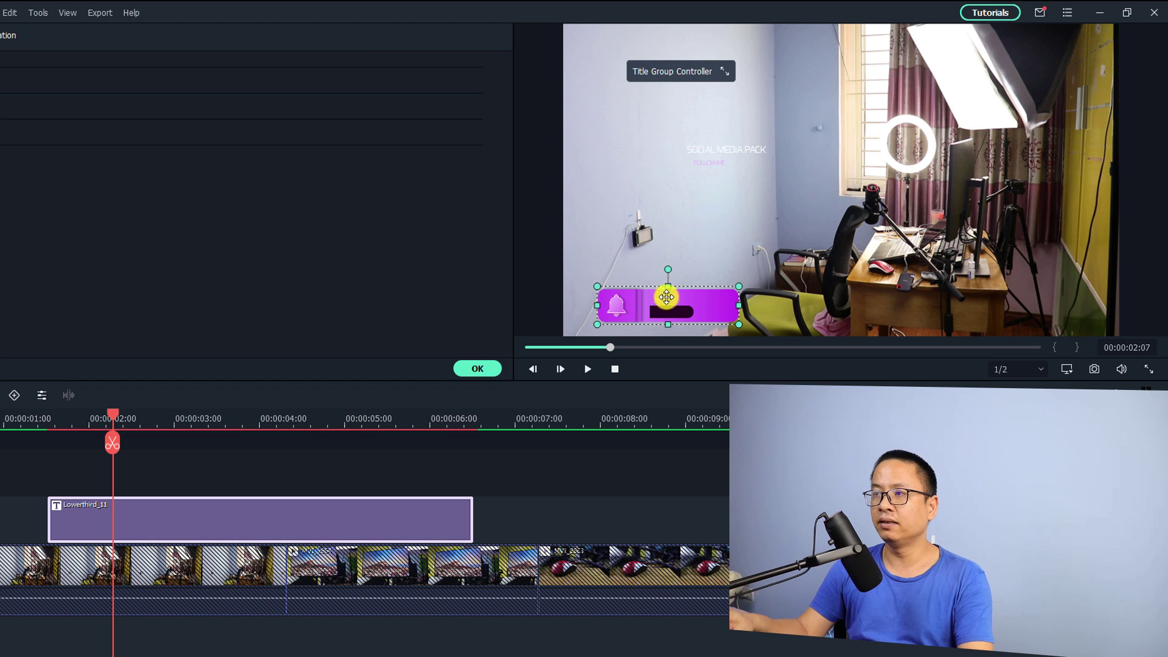
left_click(721, 153)
left_click_drag(718, 151, 670, 298)
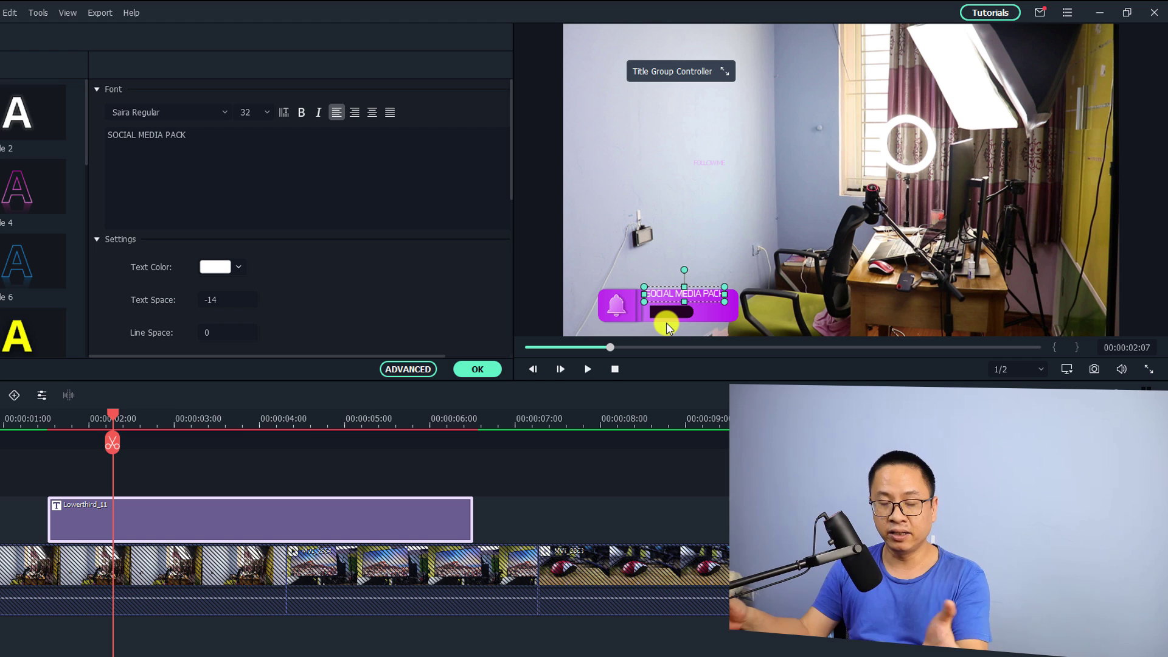
left_click(705, 165)
left_click_drag(707, 162, 704, 282)
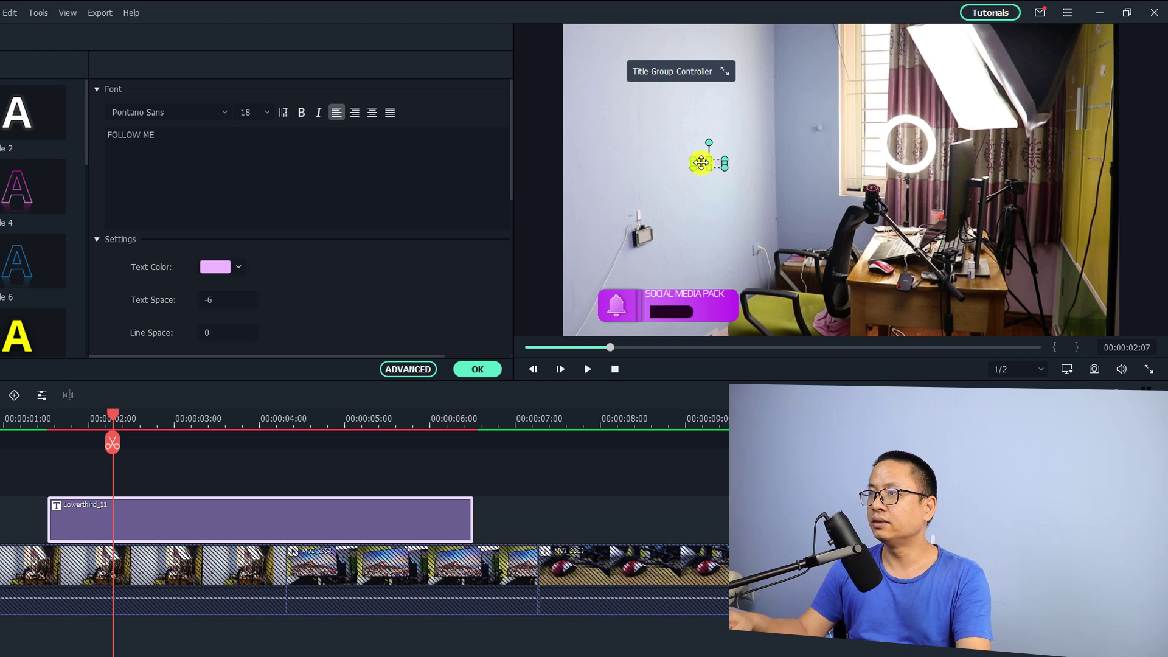
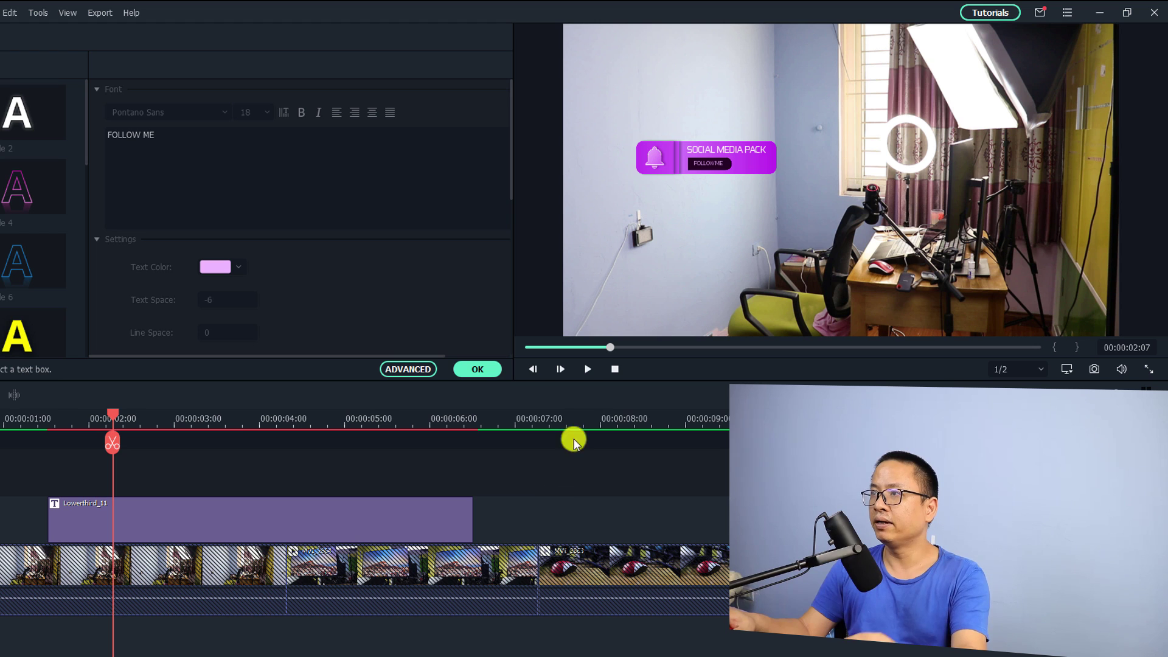
Step: Replace the SOCIAL MEDIA PACK line with the creator's handle, Text Space -9, size 44
left_click(699, 166)
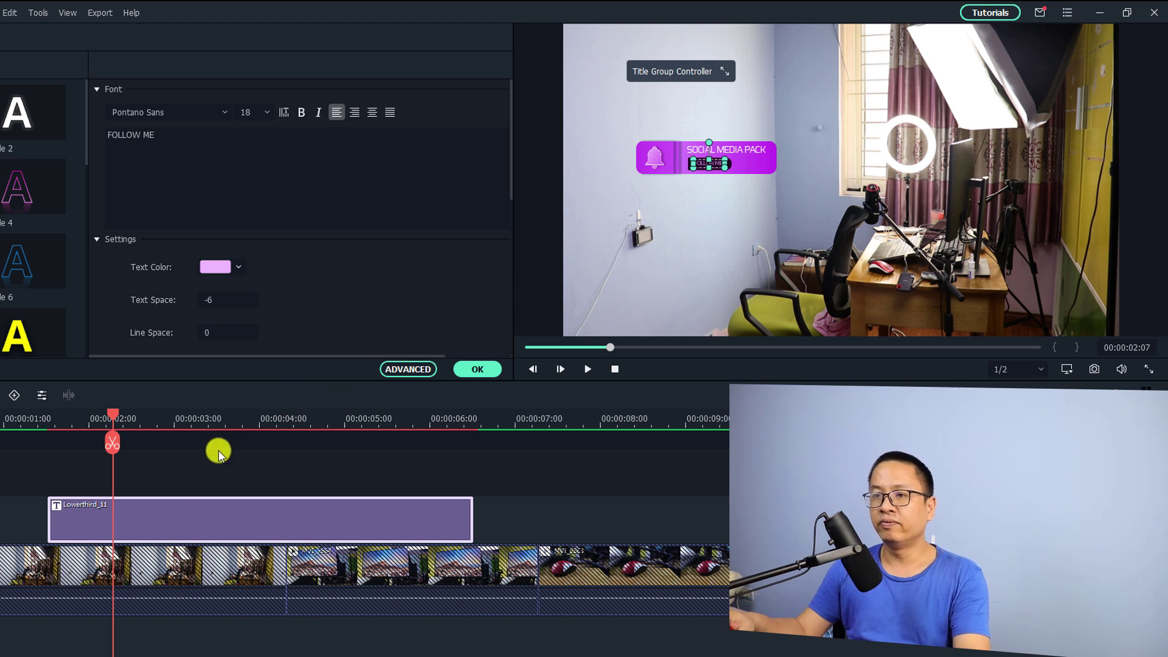
left_click(162, 523)
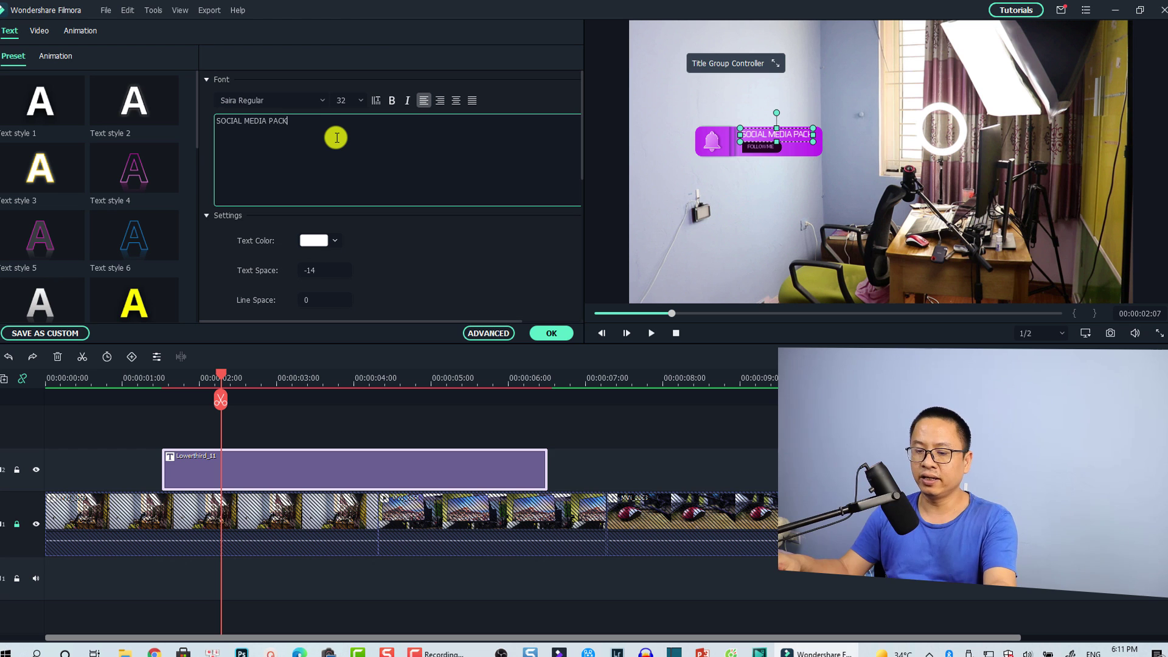
key("ctrl+a")
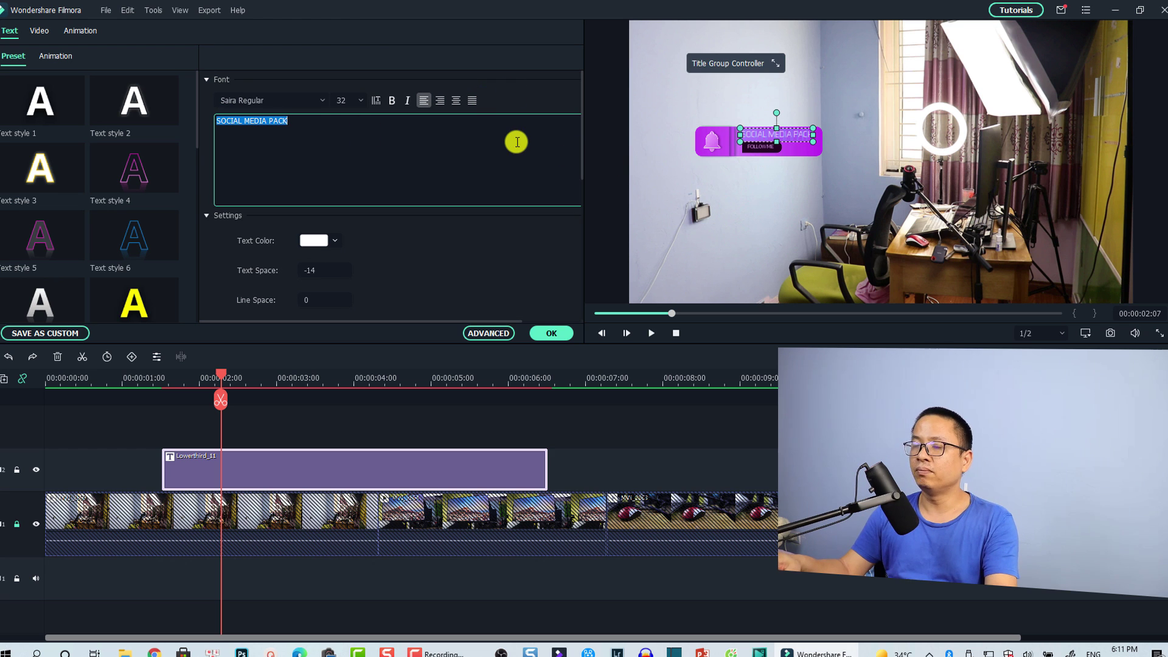
type("@")
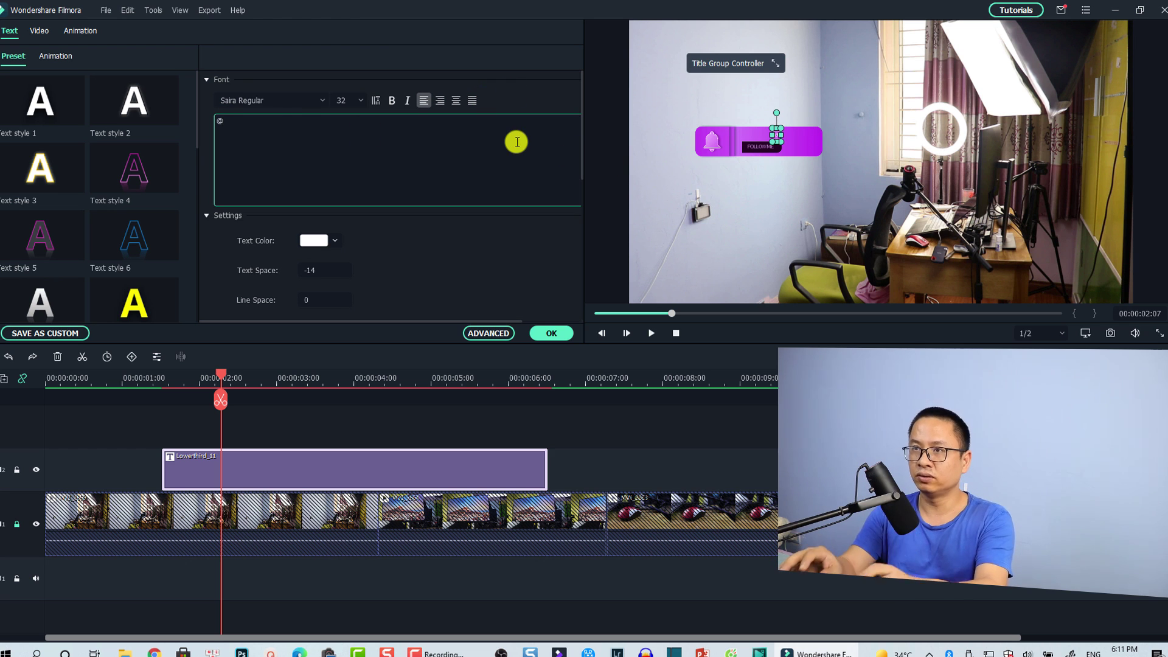
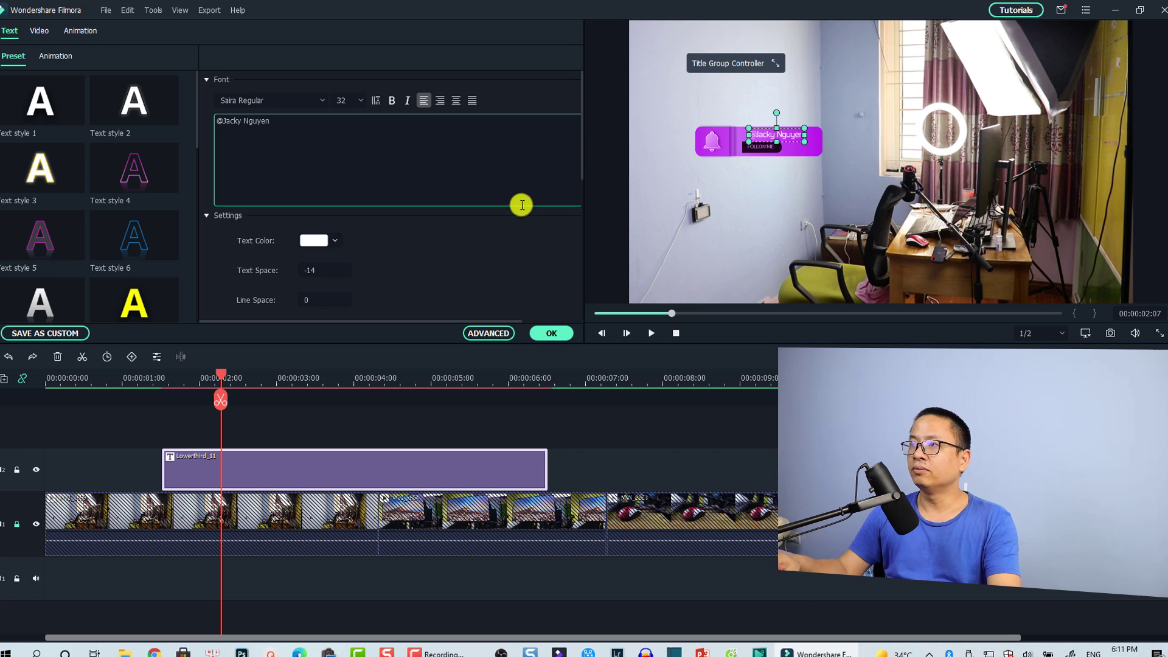
left_click(341, 269)
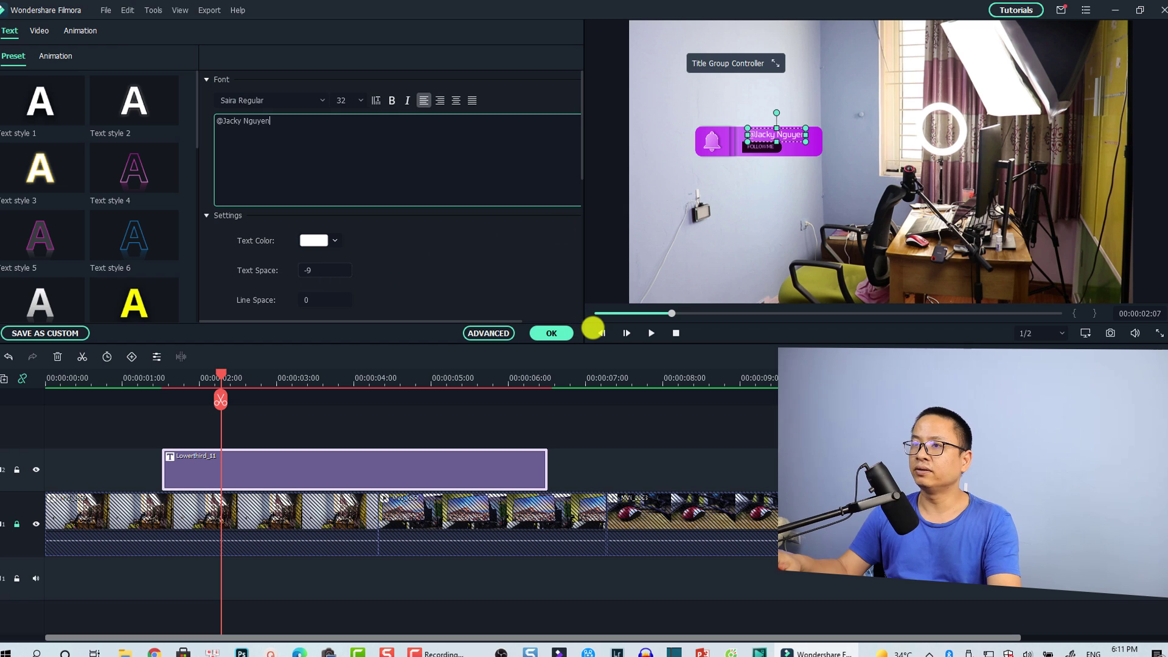
left_click(341, 100)
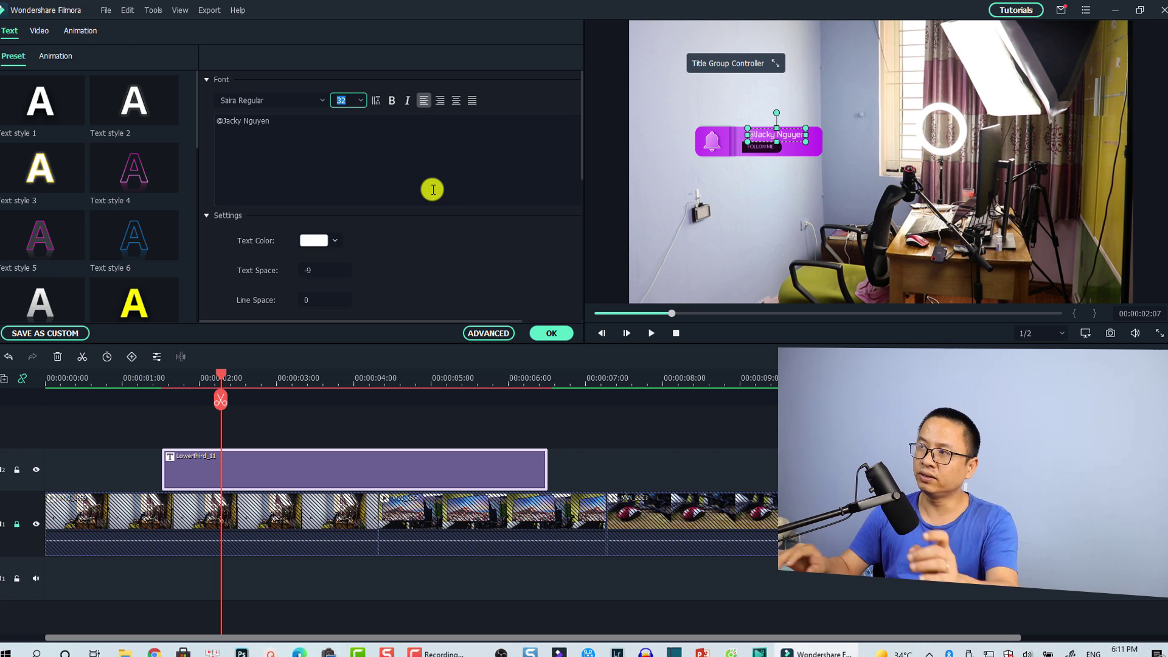
type("44")
key("Return")
Step: Centre the handle text horizontally within the purple banner
left_click(797, 200)
left_click(781, 138)
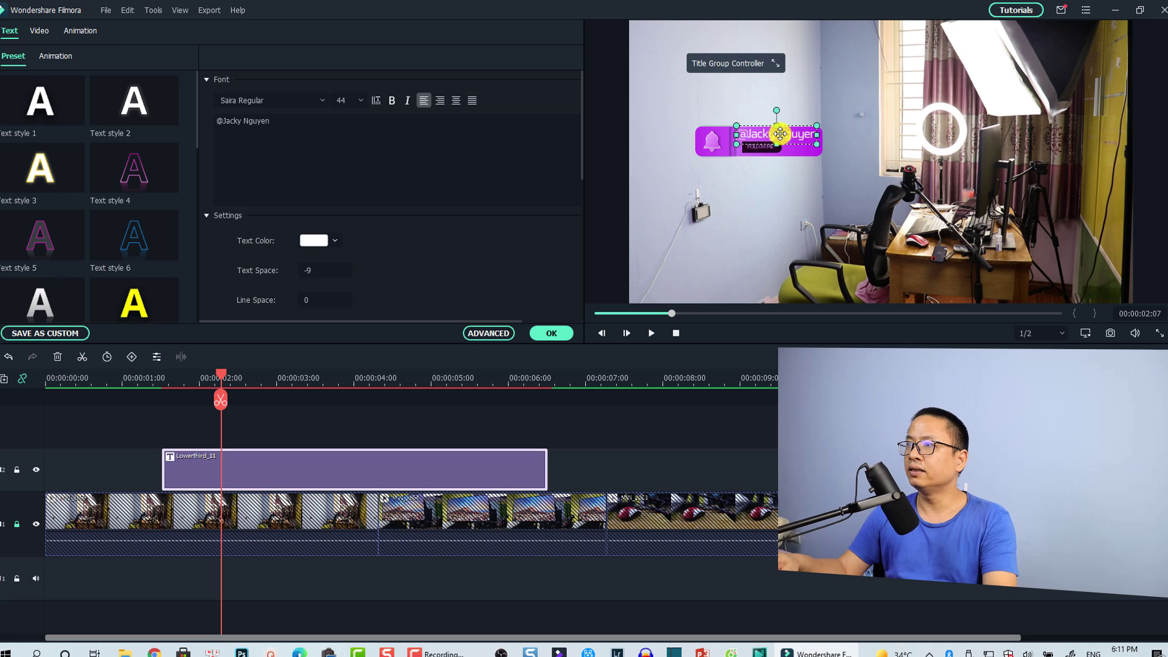
left_click_drag(780, 134, 777, 134)
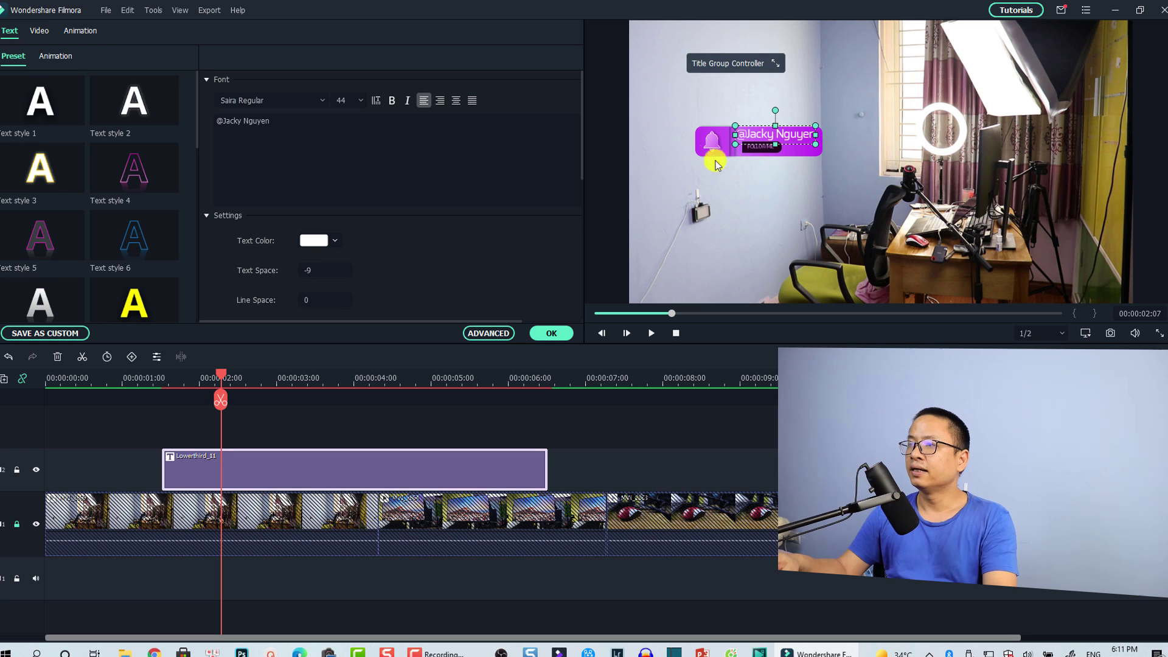
left_click(767, 152)
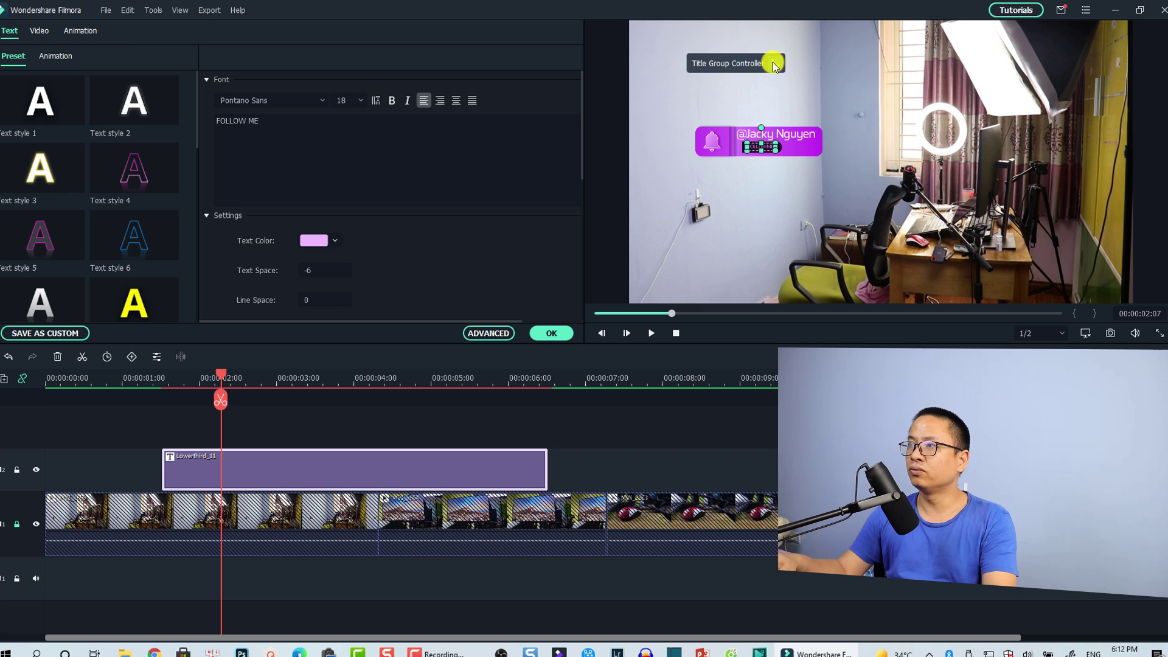
Step: Move the lower-third group to X -250, Y -143 in the frame's bottom-left corner
left_click(776, 63)
double_click(743, 86)
type("38")
key("Return")
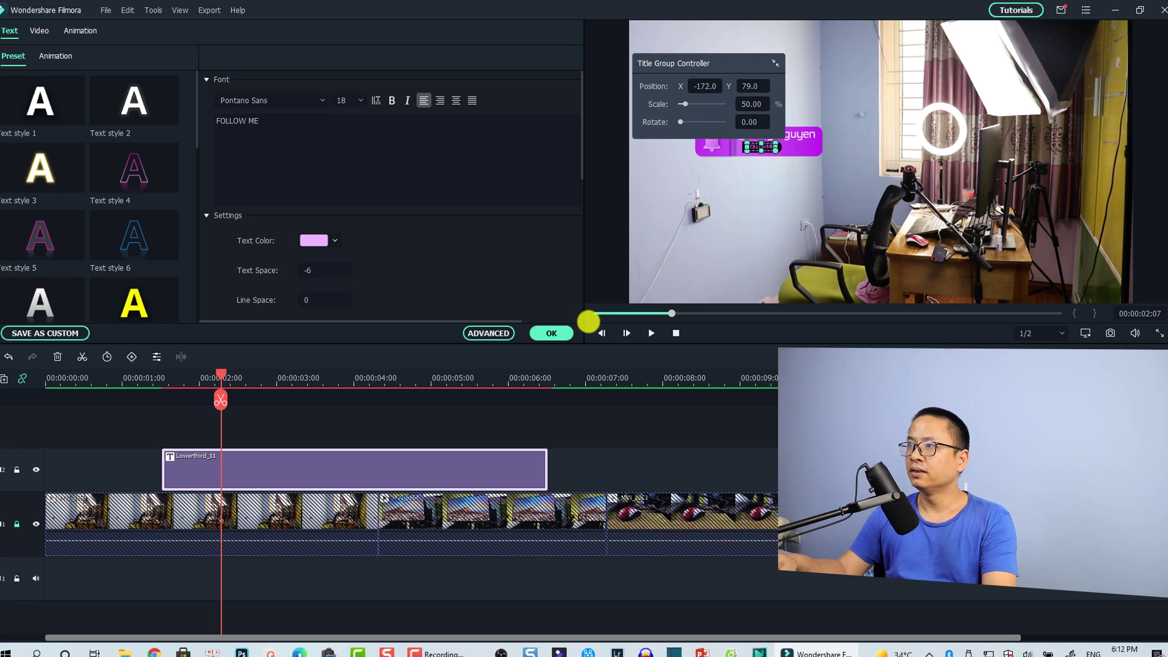
key("Down")
key("Down")
key("Down")
key("Down")
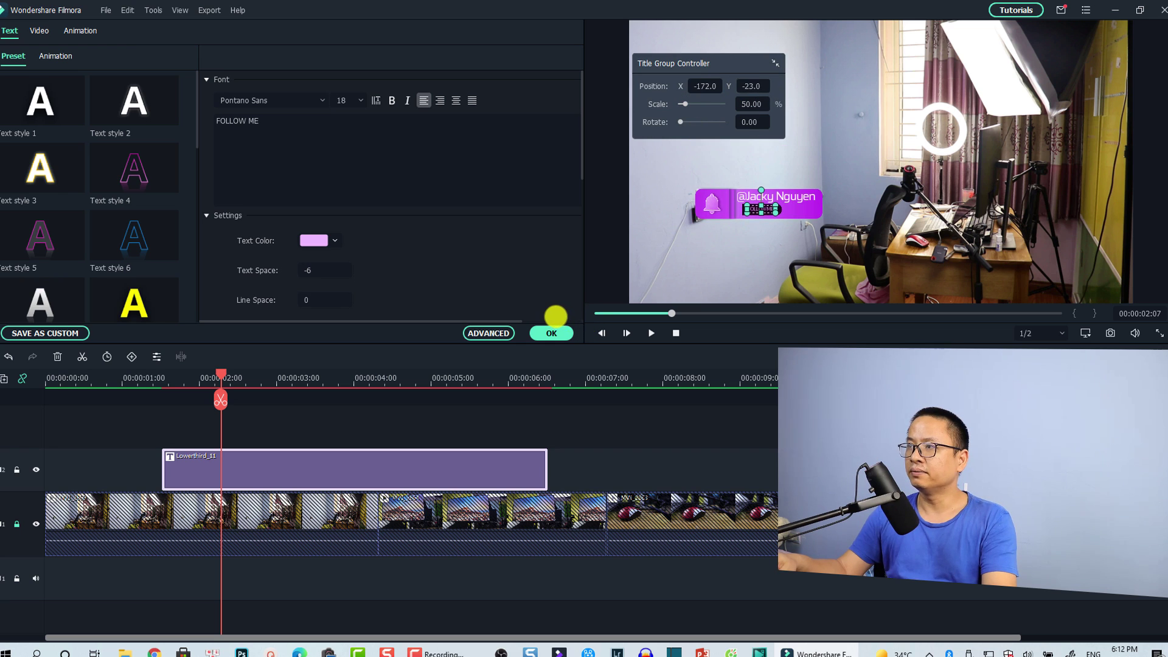
key("Up")
key("Up")
key("Up")
key("Up")
key("Up")
key("Up")
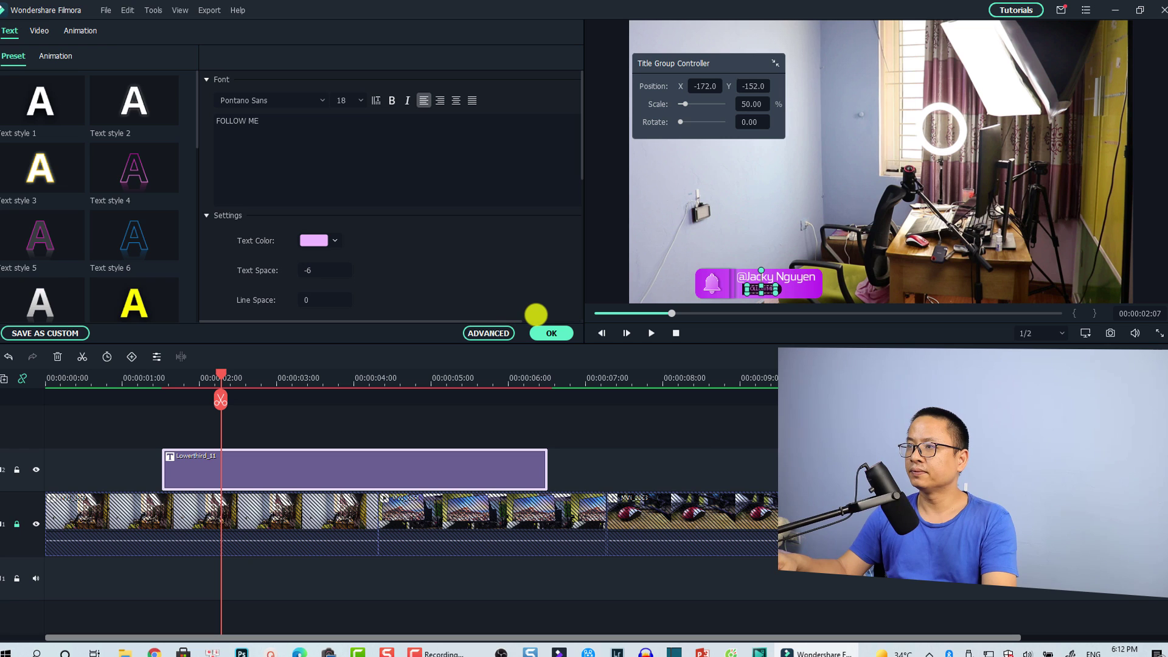
key("Up")
key("Up")
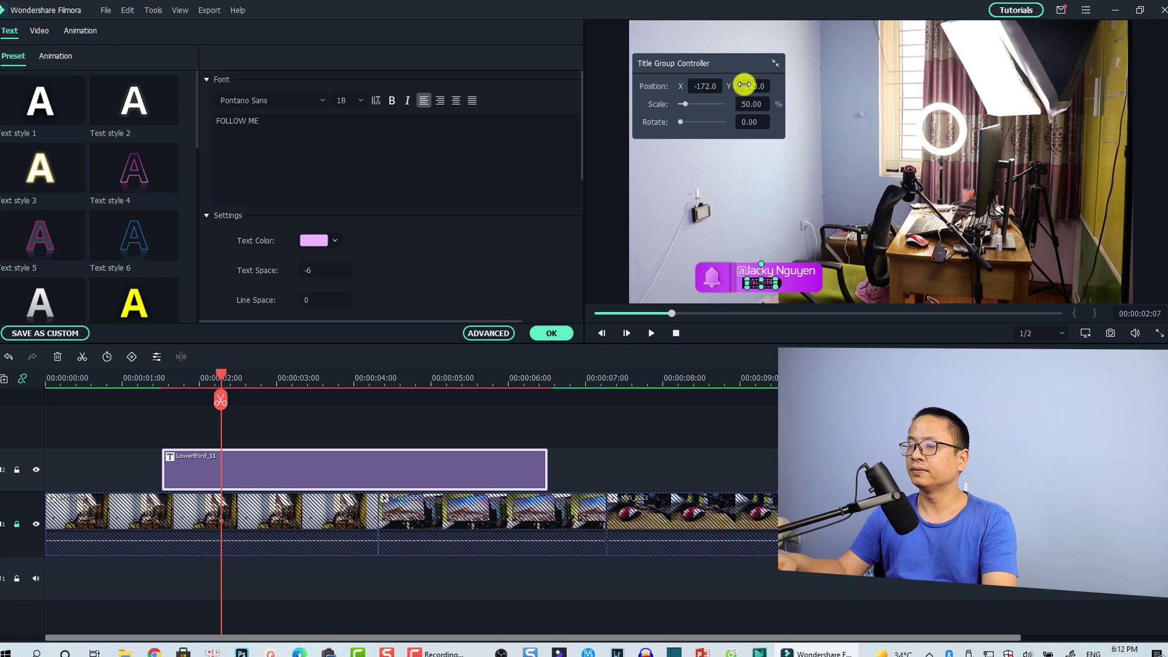
key("Left")
key("Left")
key("Left")
key("Left")
key("Left")
key("Left")
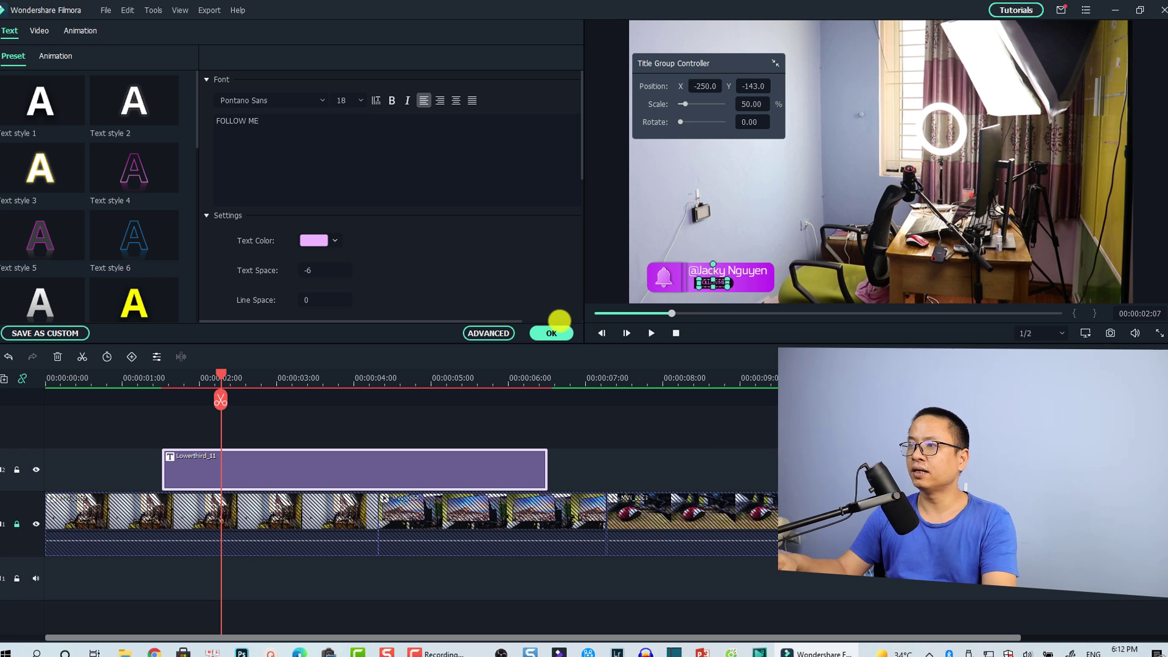
left_click(327, 417)
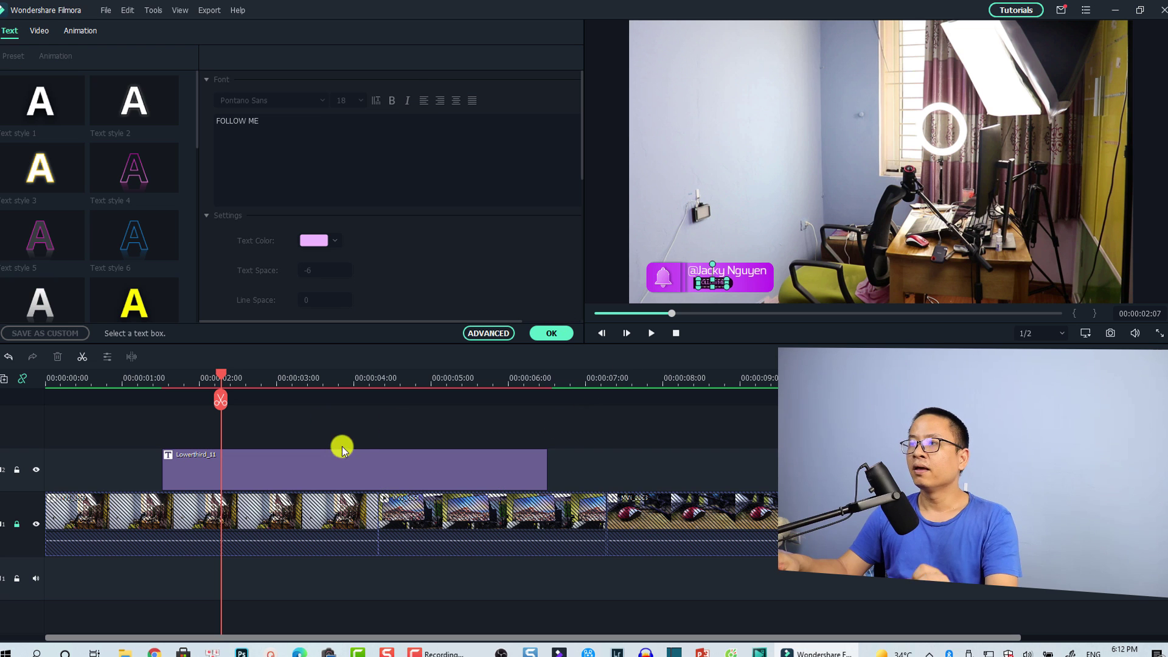
Step: Confirm the edits, reopen the Lowerthird_11 clip and show its Animation presets
left_click(553, 335)
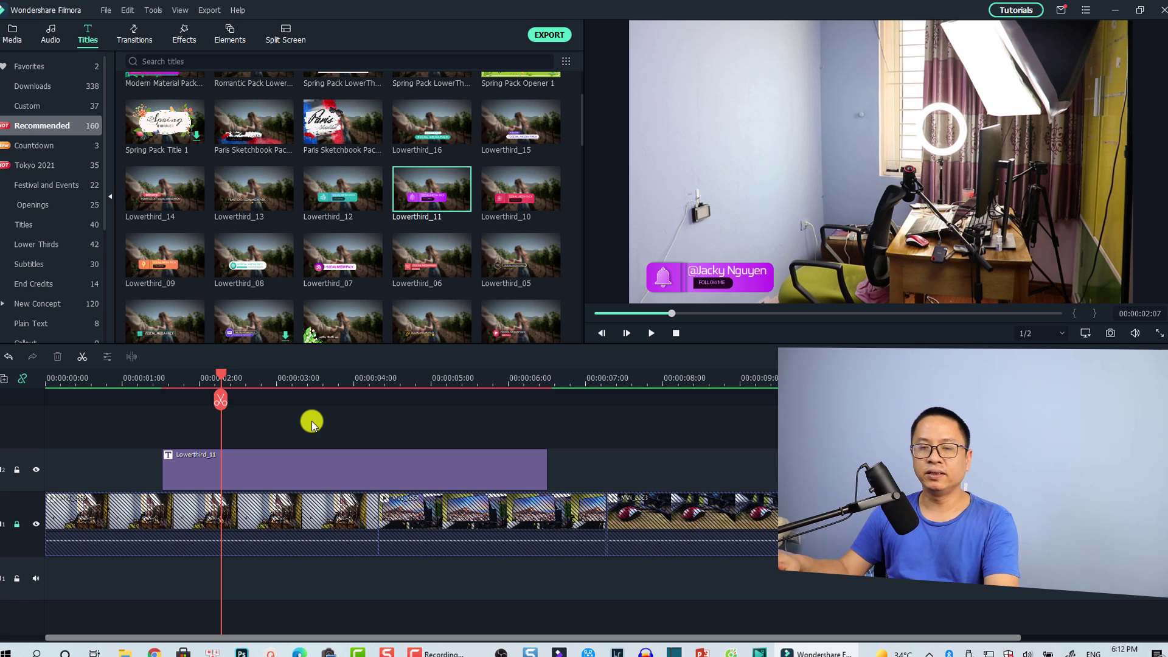
double_click(258, 472)
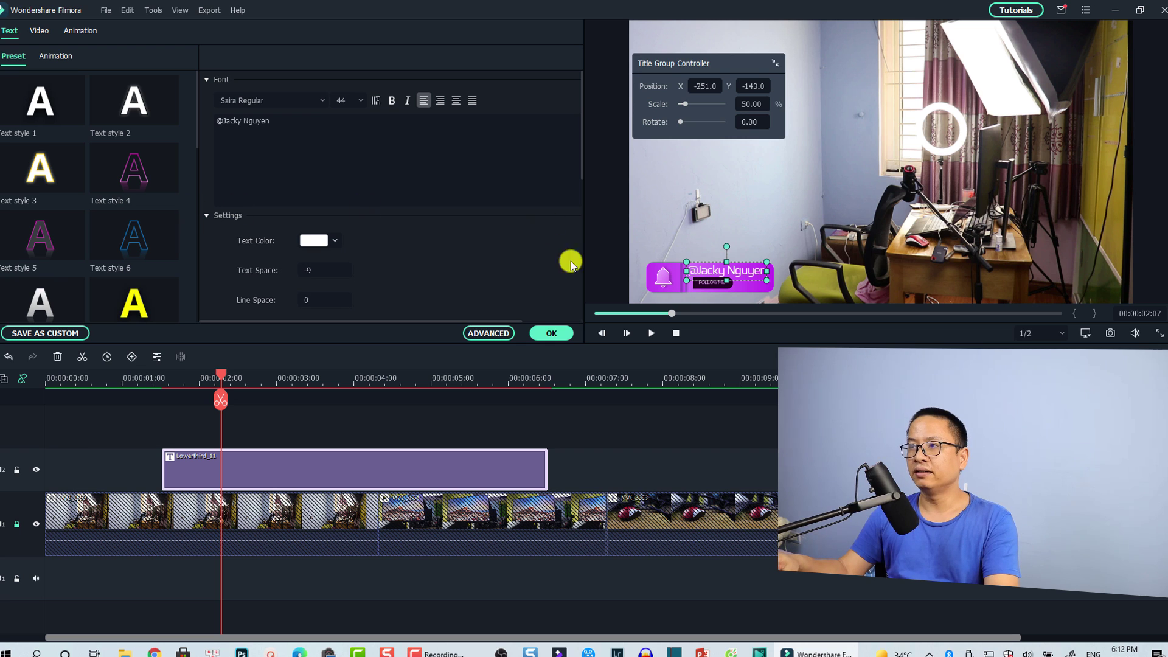
left_click(51, 57)
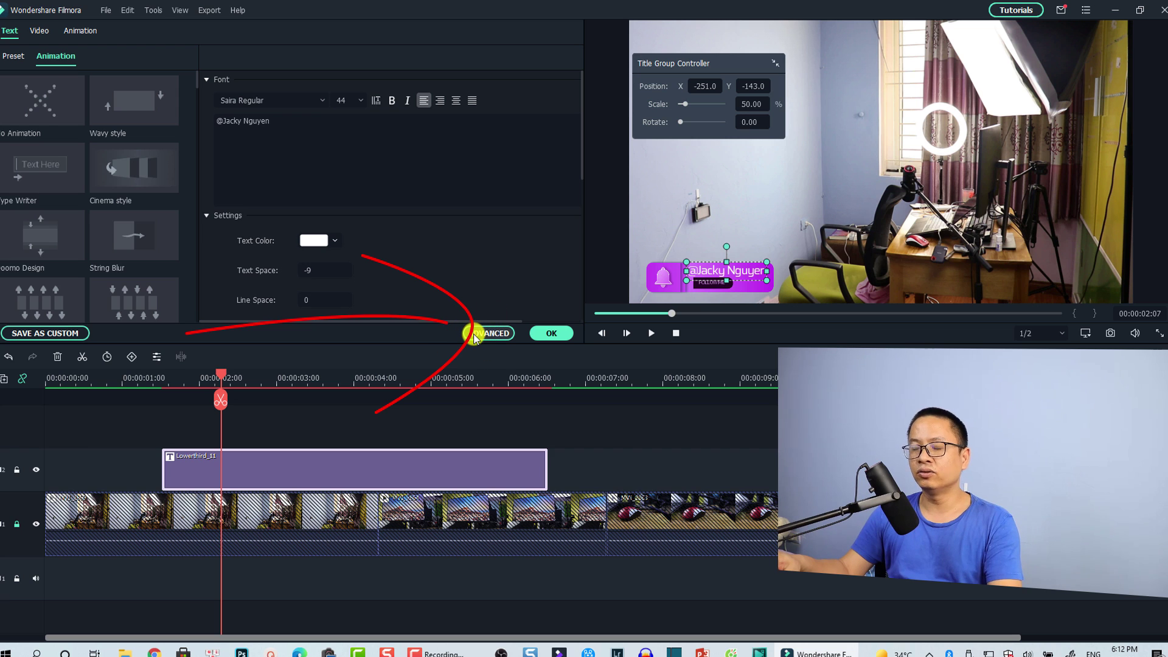
Step: Open the Lowerthird_11 timeline clip in Advanced Edit
right_click(278, 468)
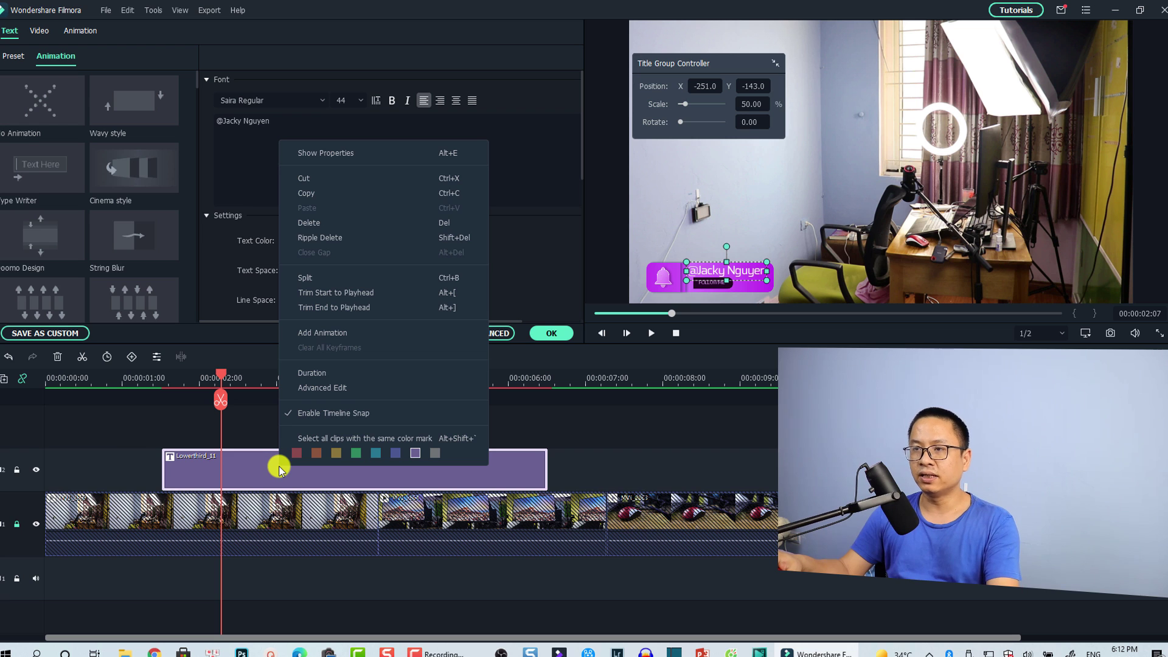
left_click(324, 391)
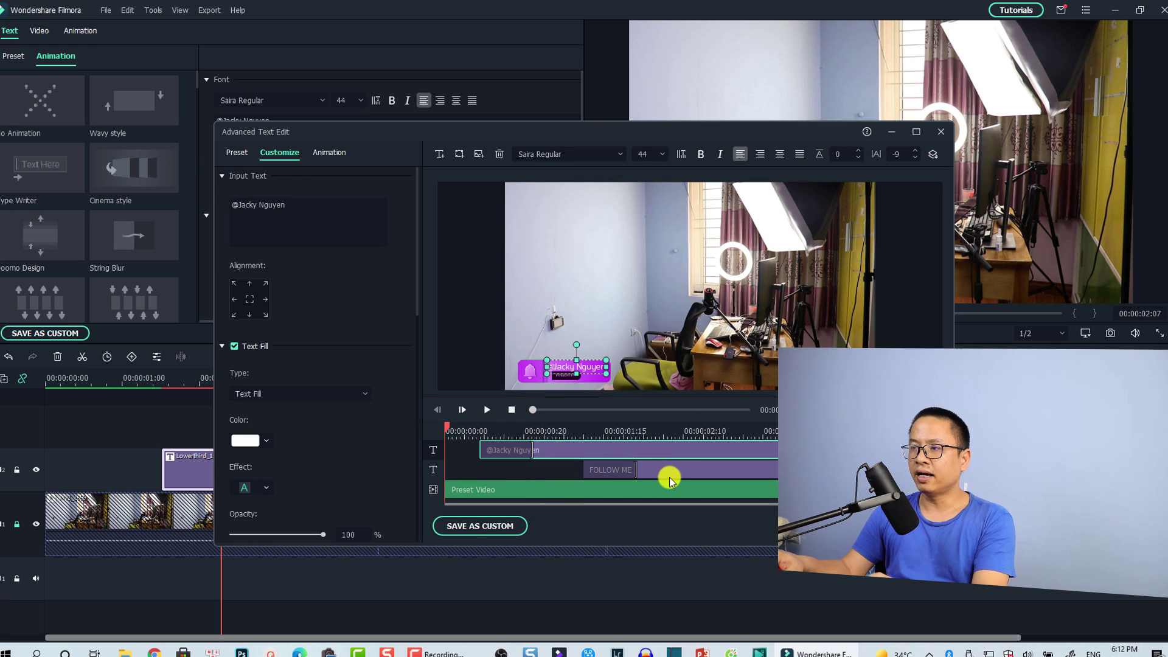
left_click(490, 492)
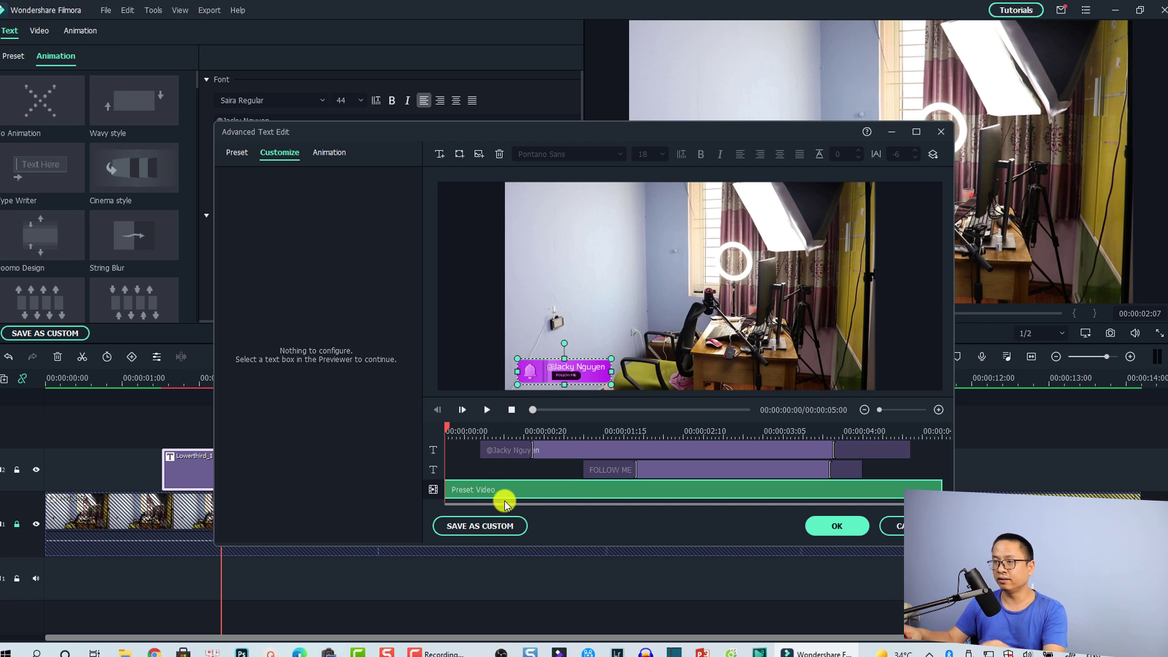
left_click(553, 451)
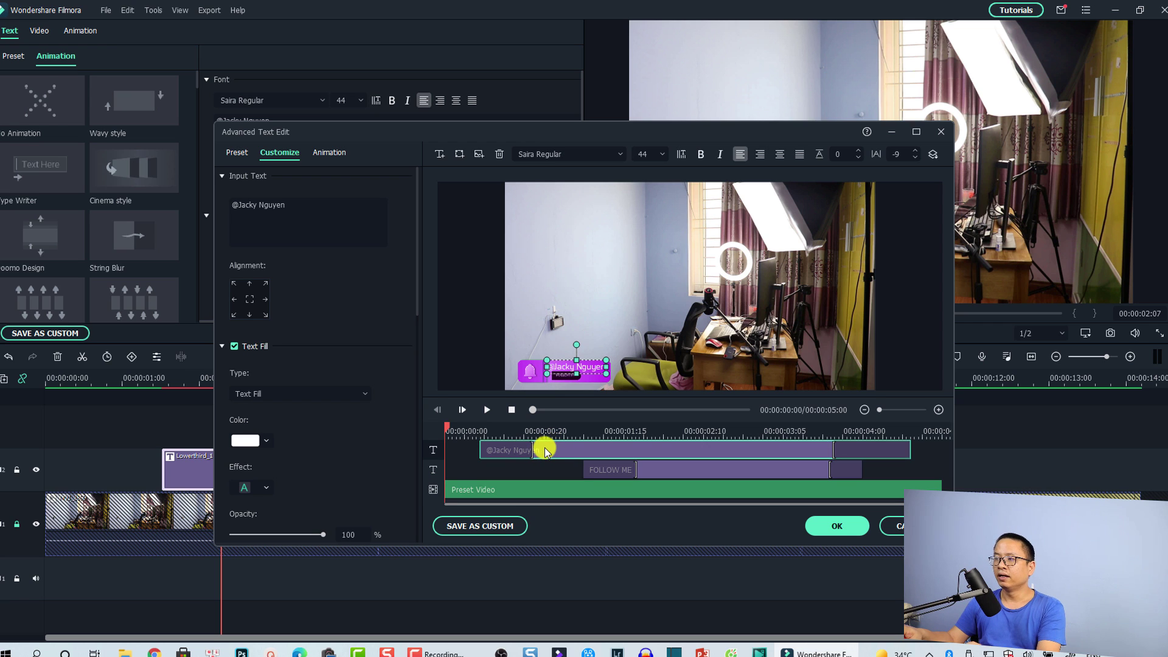
key("space")
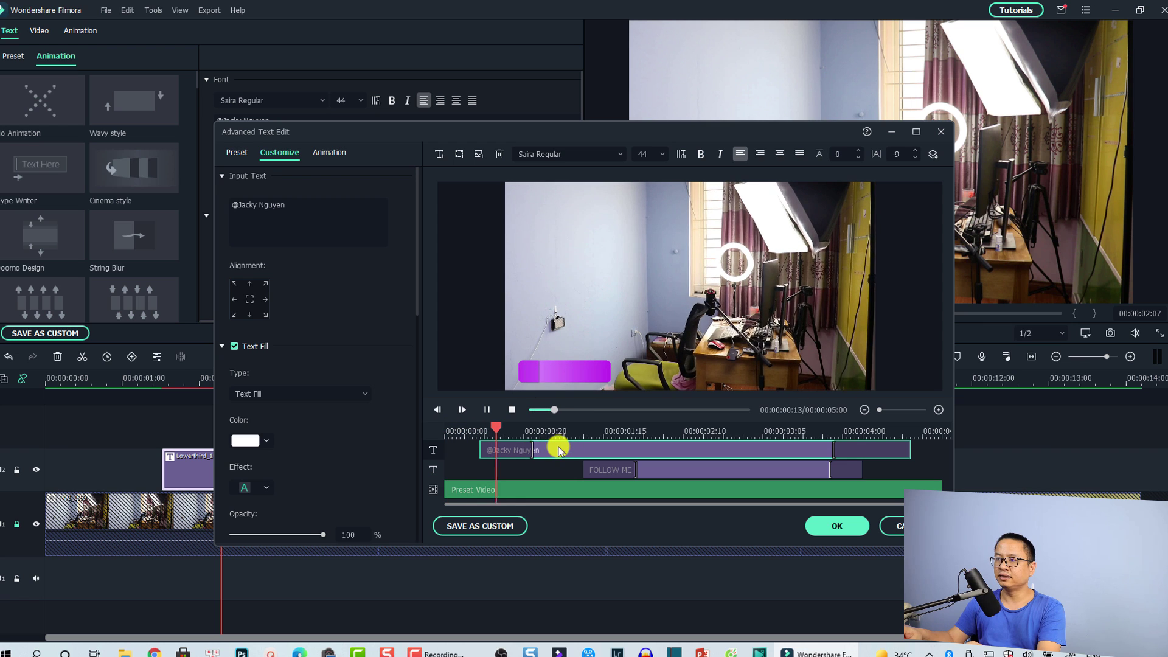
key("space")
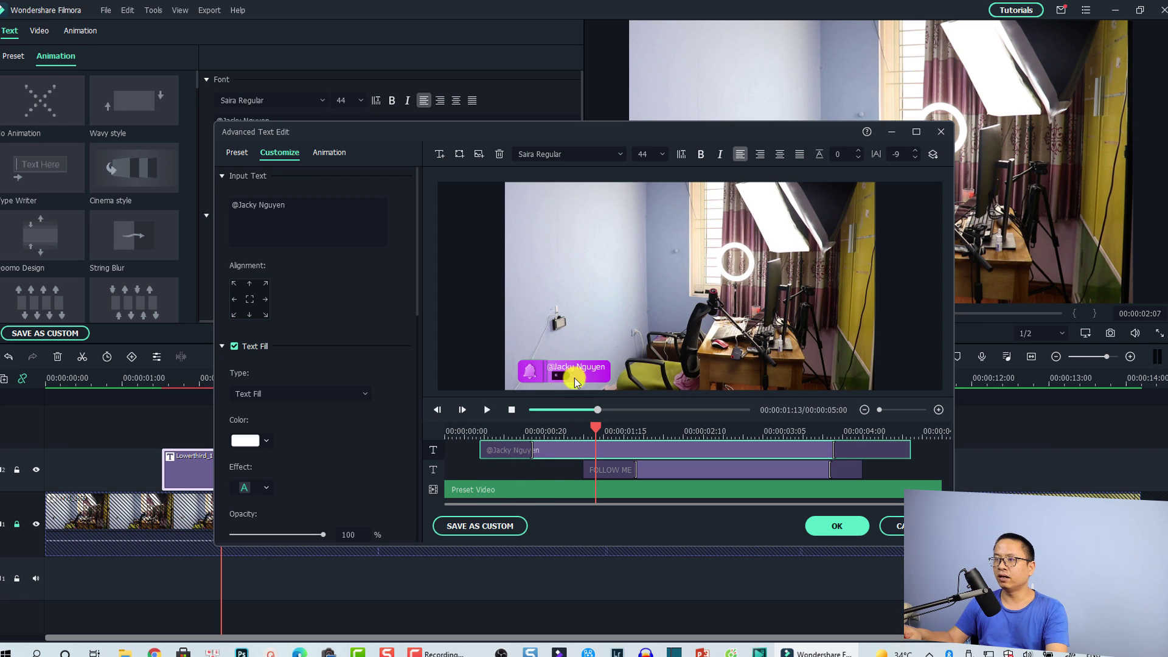
Step: Apply the Erase animation to the handle line and play the preview from the start
left_click(322, 153)
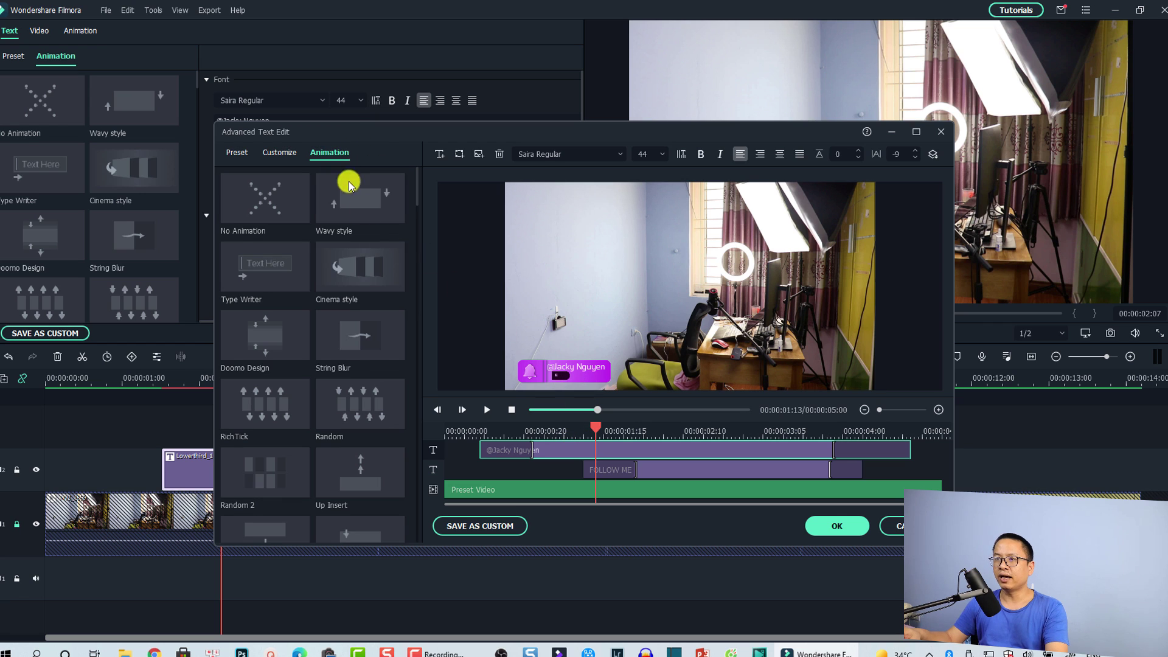
scroll(365, 304, "down", 5)
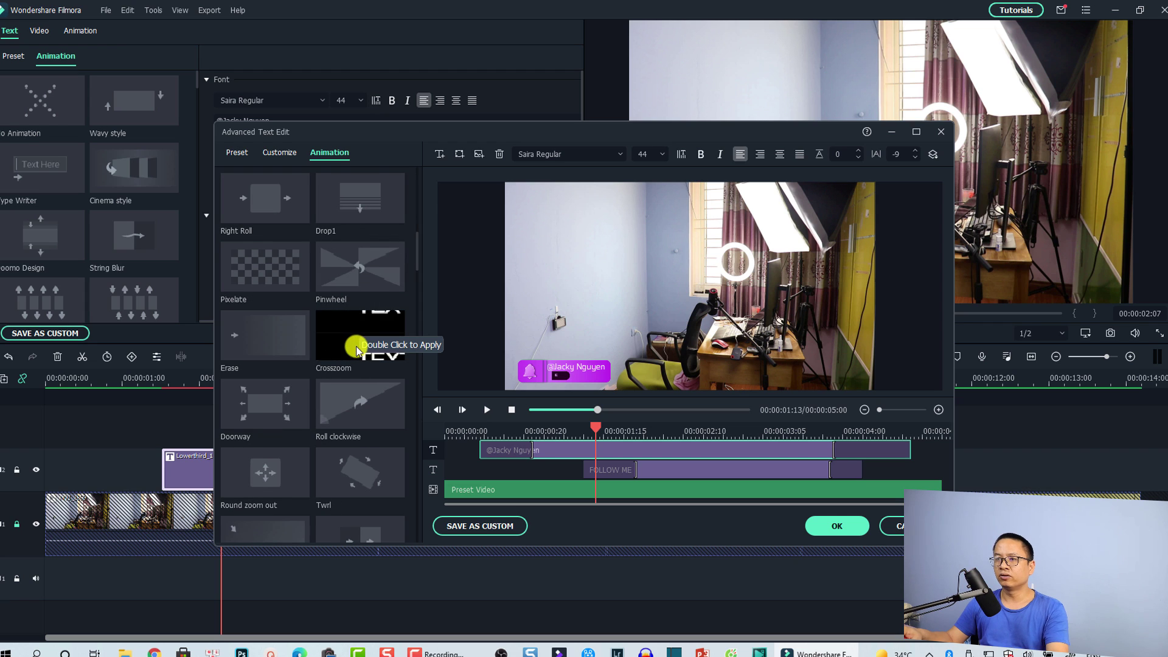
double_click(242, 349)
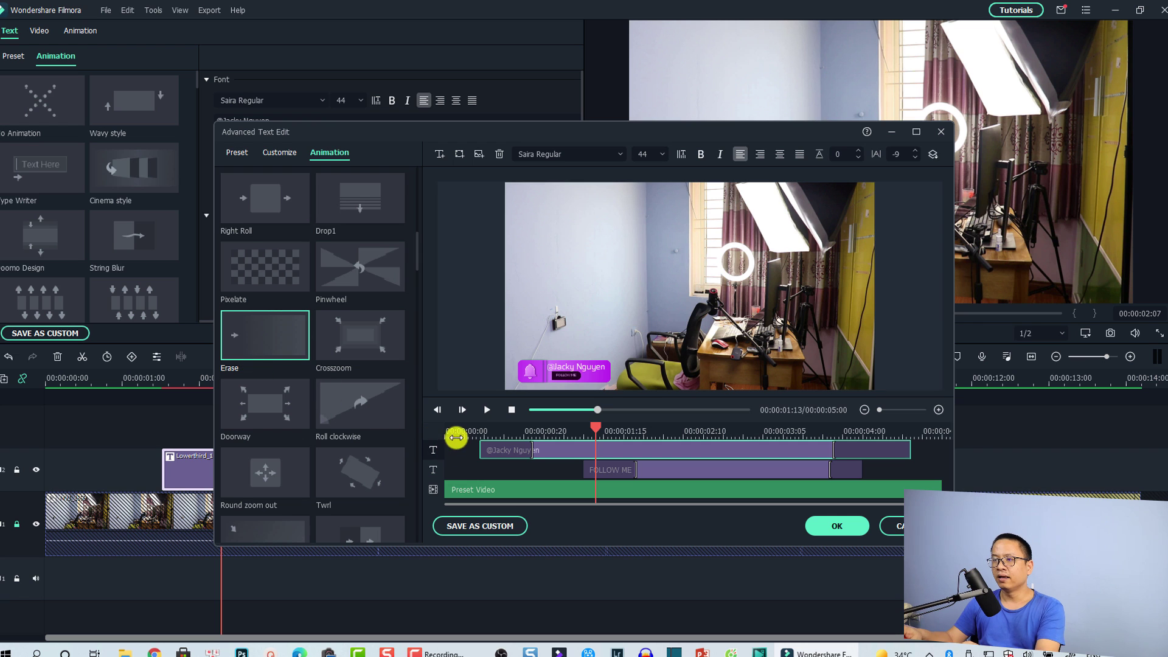
left_click(455, 434)
key("space")
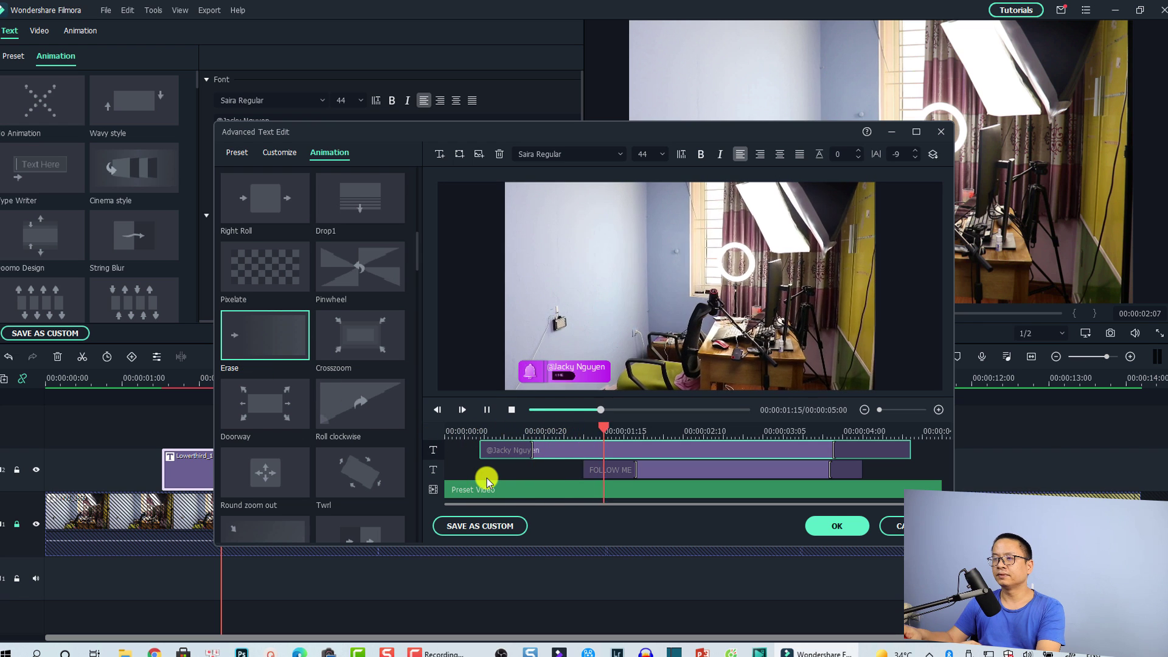
key("space")
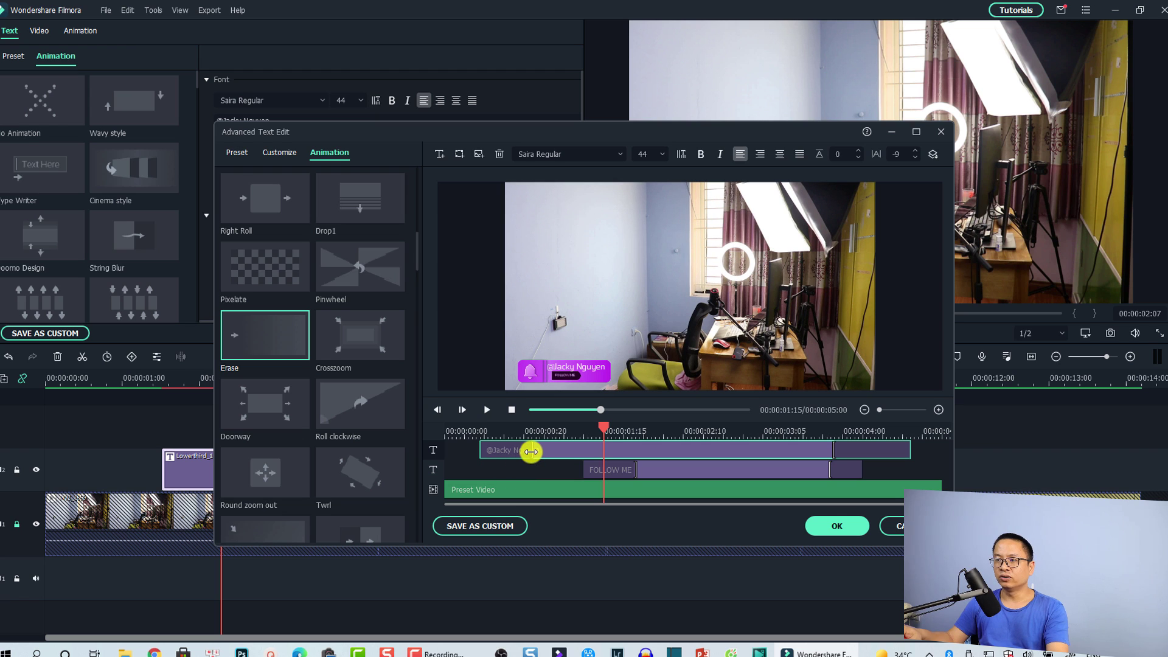
Step: Shorten the handle line's entrance animation and reposition the FOLLOW ME clip in the mini timeline
left_click_drag(531, 452, 527, 449)
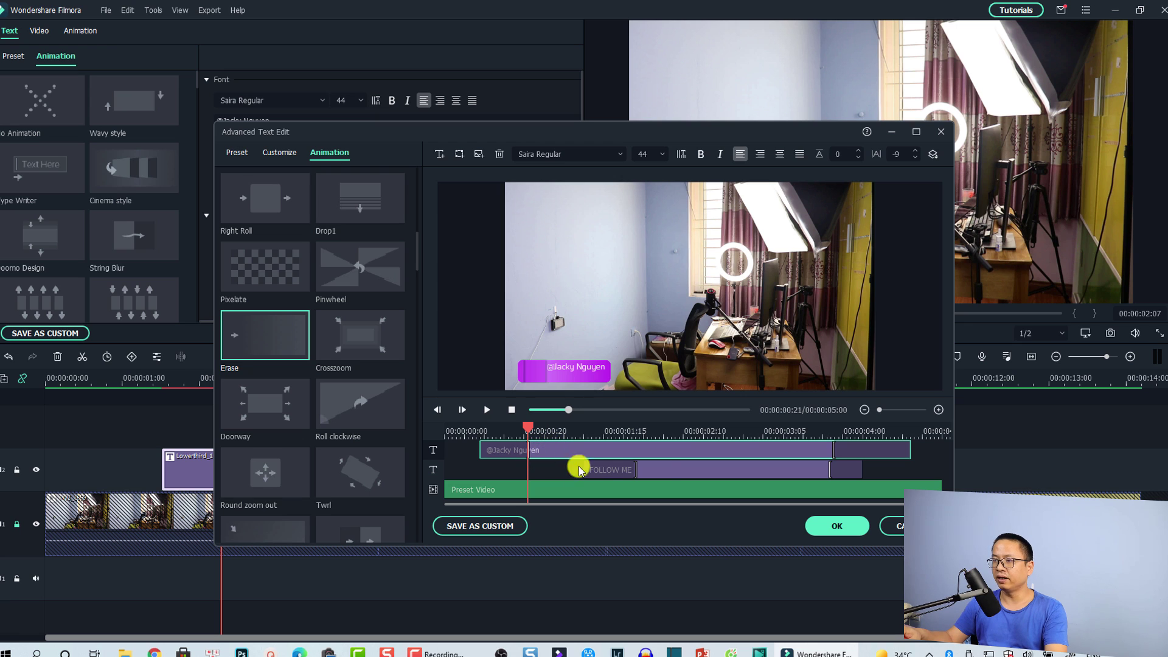
left_click(644, 470)
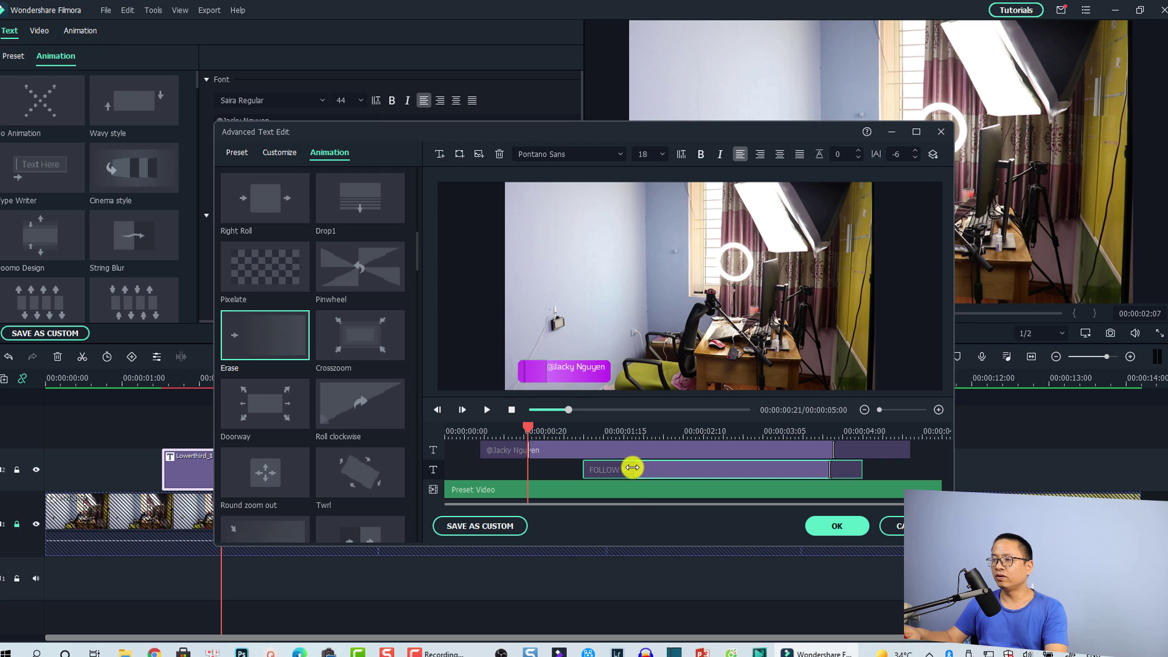
left_click(628, 466)
left_click_drag(672, 469, 561, 535)
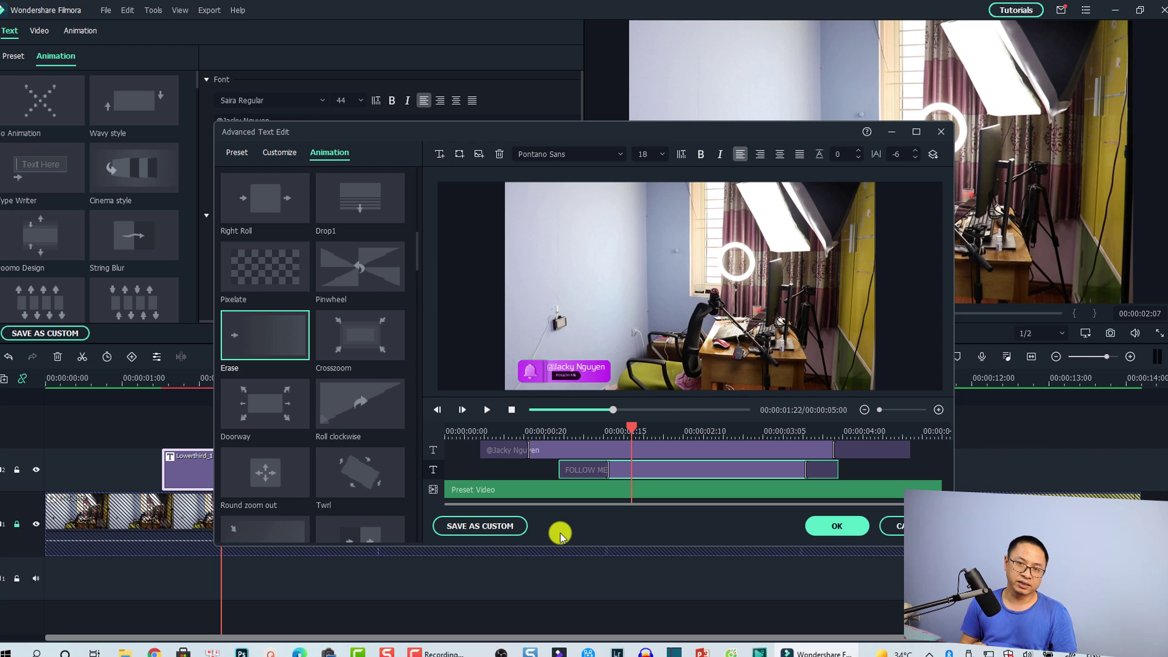
Step: Save the lower-third as a custom title, replacing the default 'My preset1' name
left_click(473, 527)
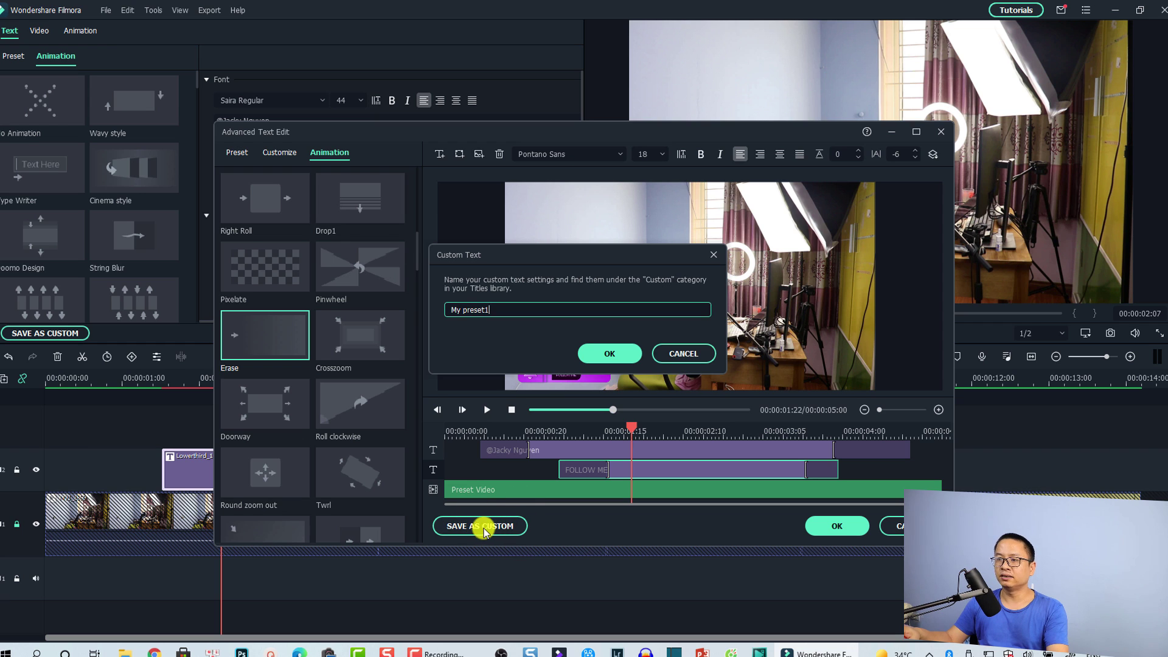
left_click_drag(505, 310, 405, 313)
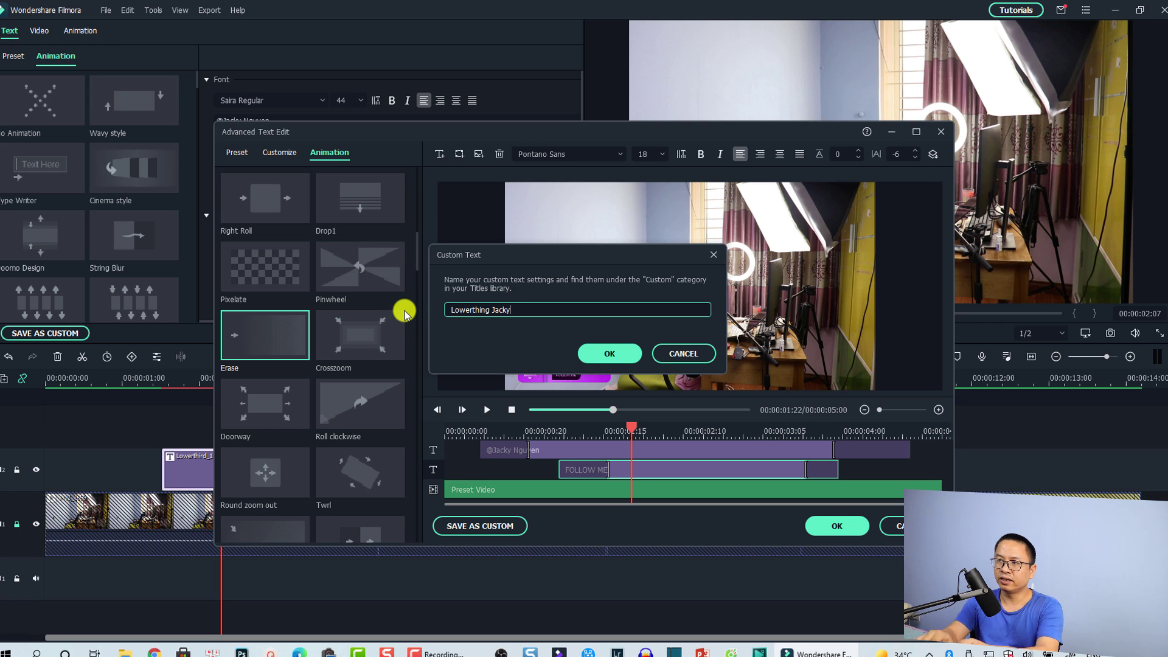
left_click(609, 353)
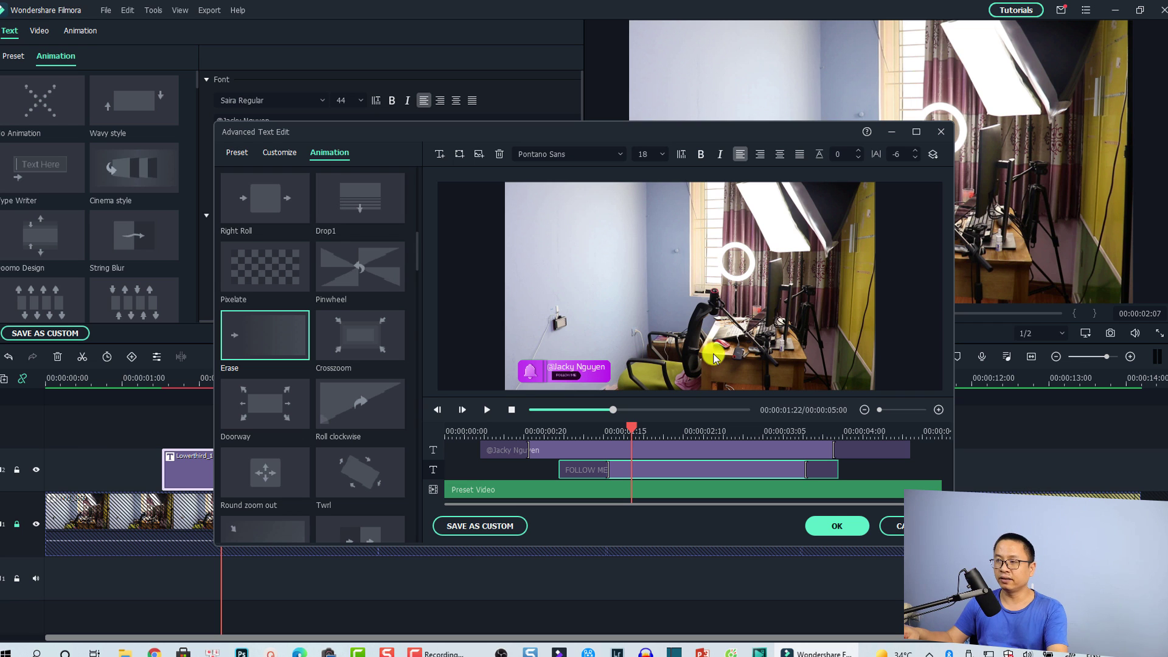
Step: Apply the Advanced Text Edit changes, review the title, and close the text panel
left_click(839, 527)
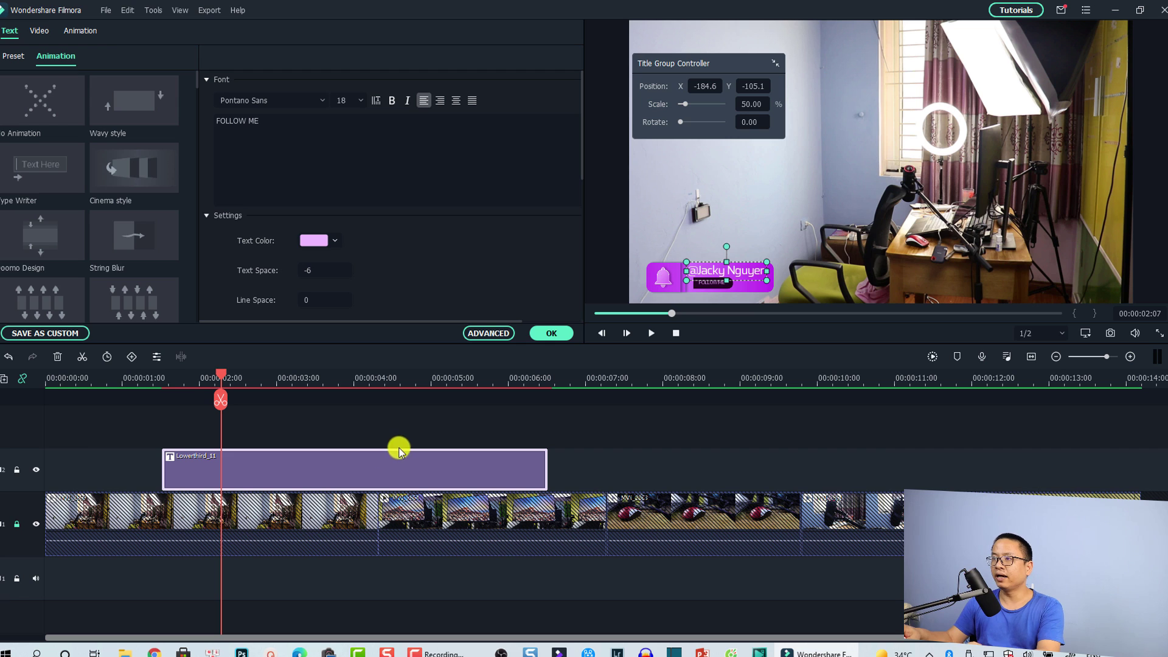
left_click(147, 380)
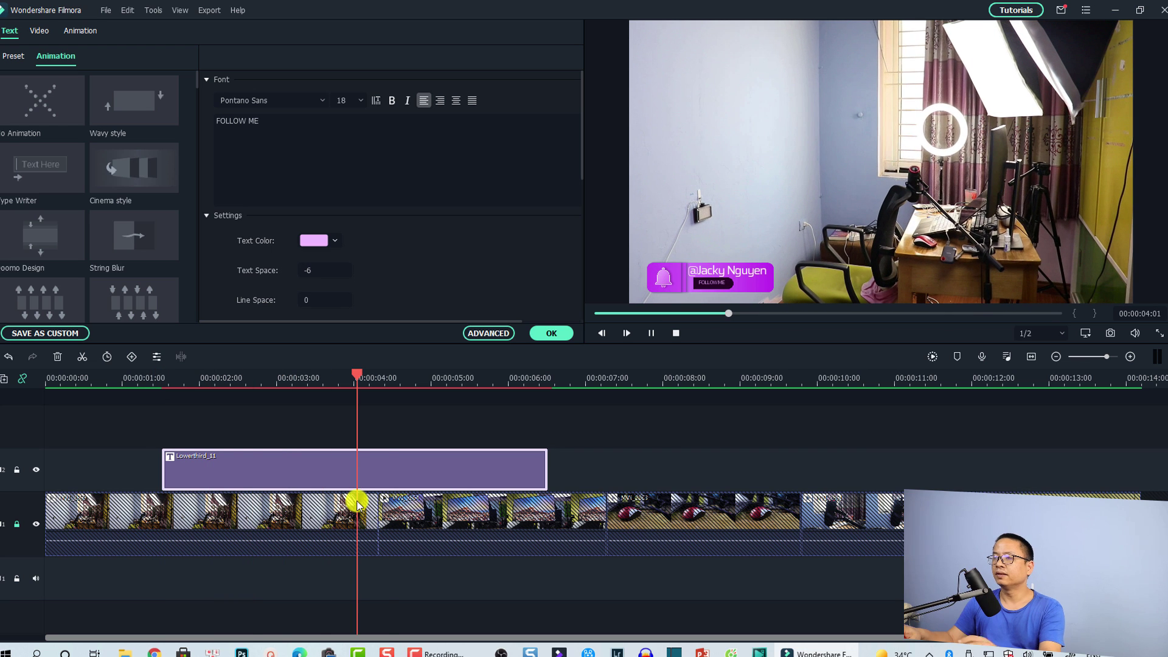
left_click(551, 333)
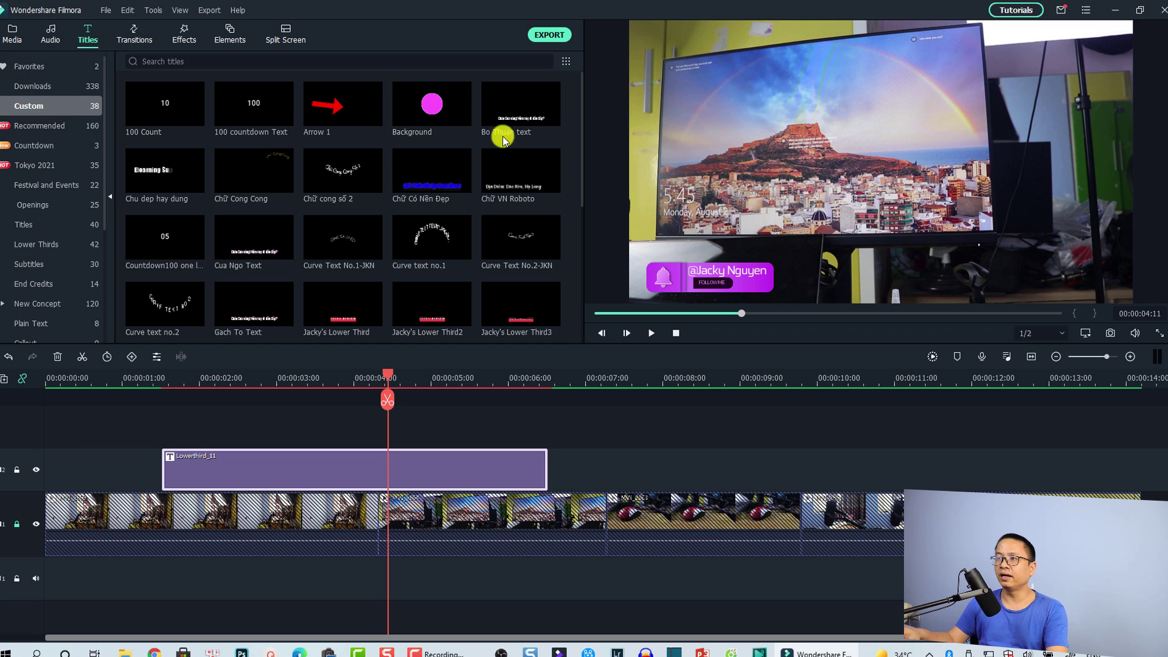
Step: Add the saved custom lower-third to track 2 at about 00:00:07 and play it back
scroll(568, 182, "down", 5)
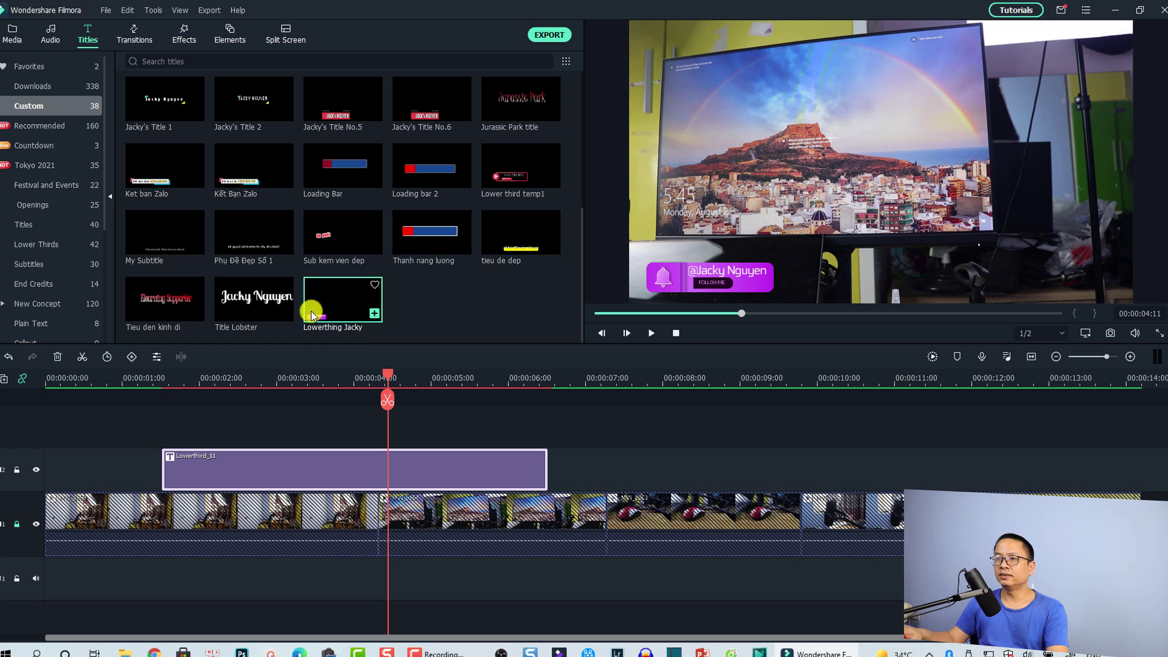
left_click(353, 313)
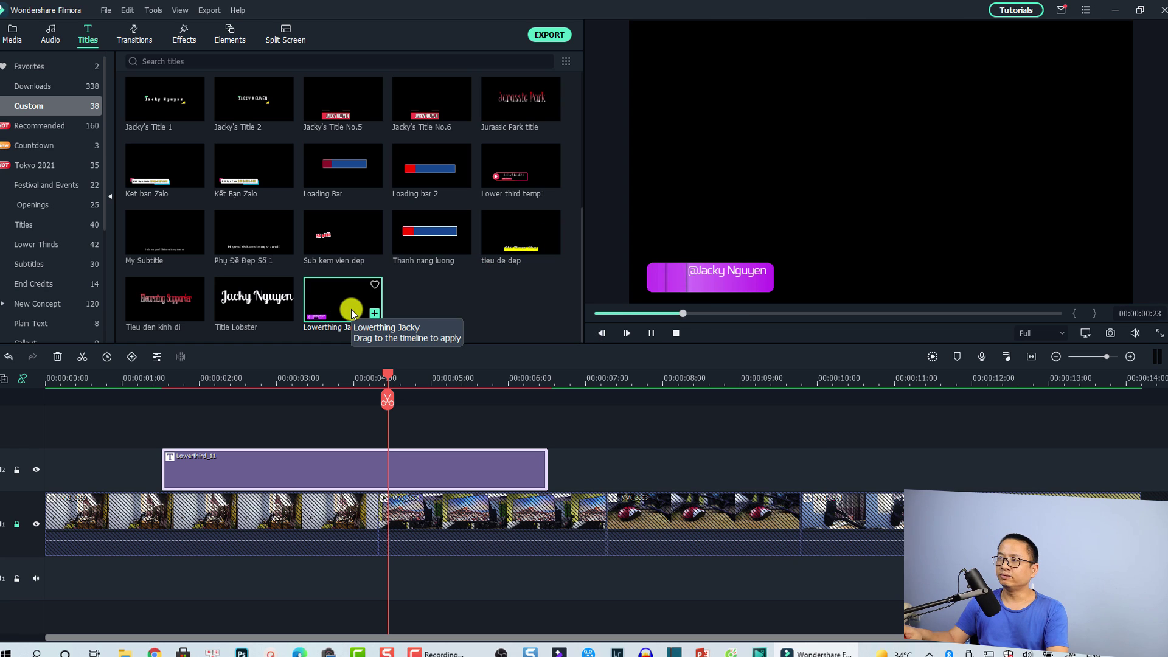
left_click_drag(345, 315, 673, 484)
left_click(642, 383)
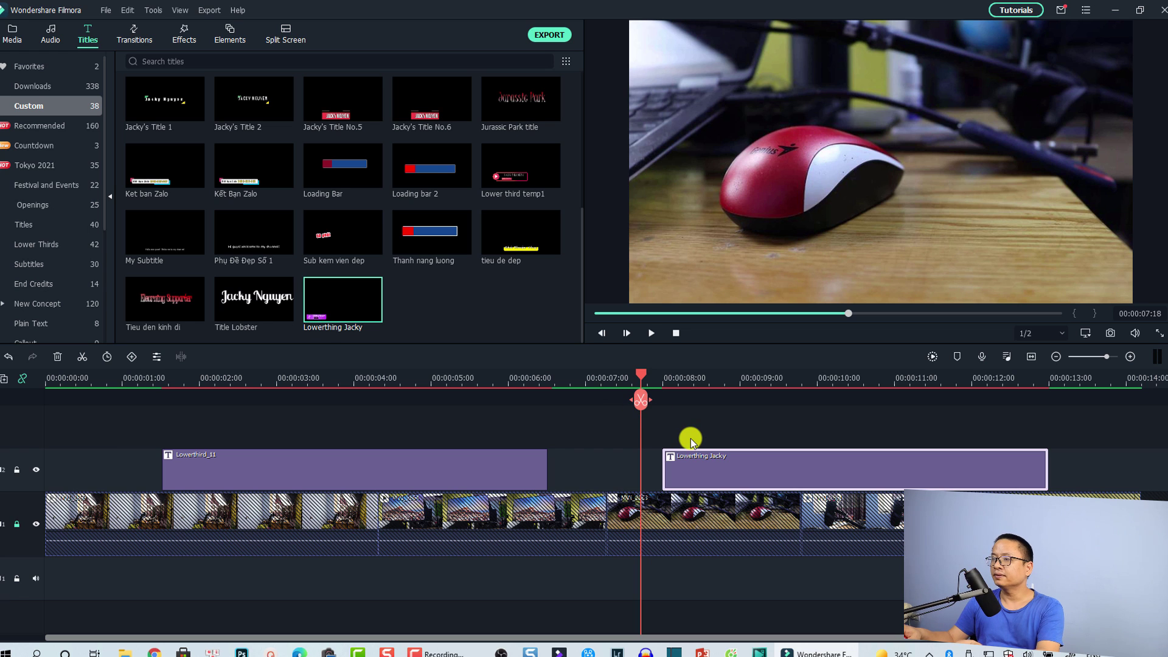
key("space")
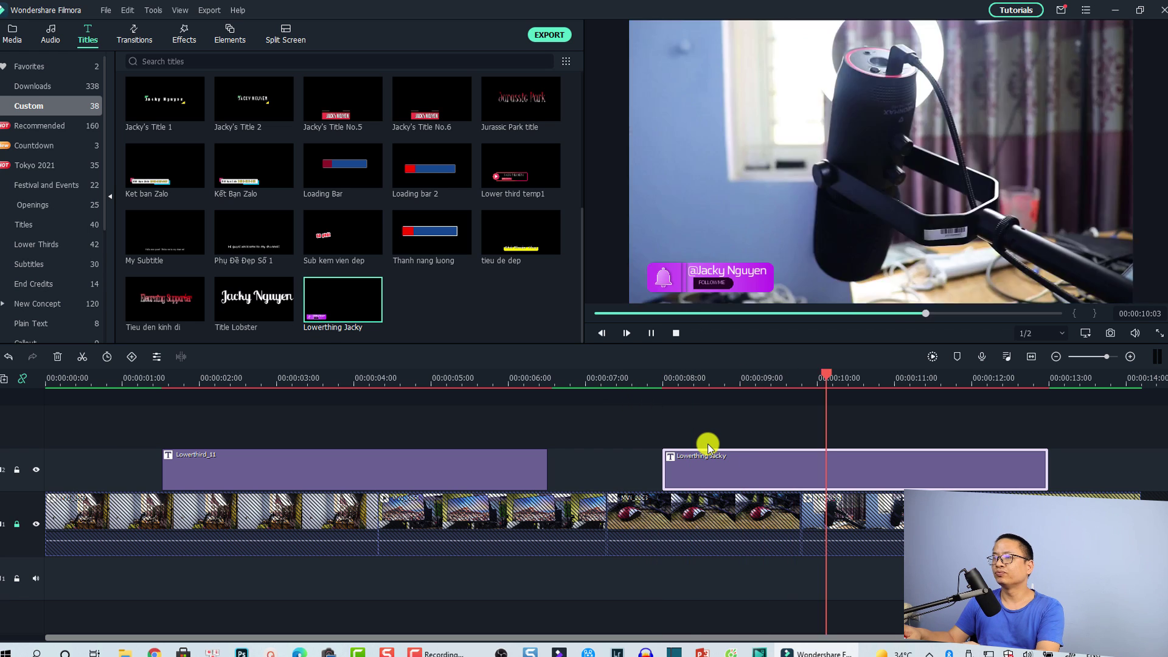
key("space")
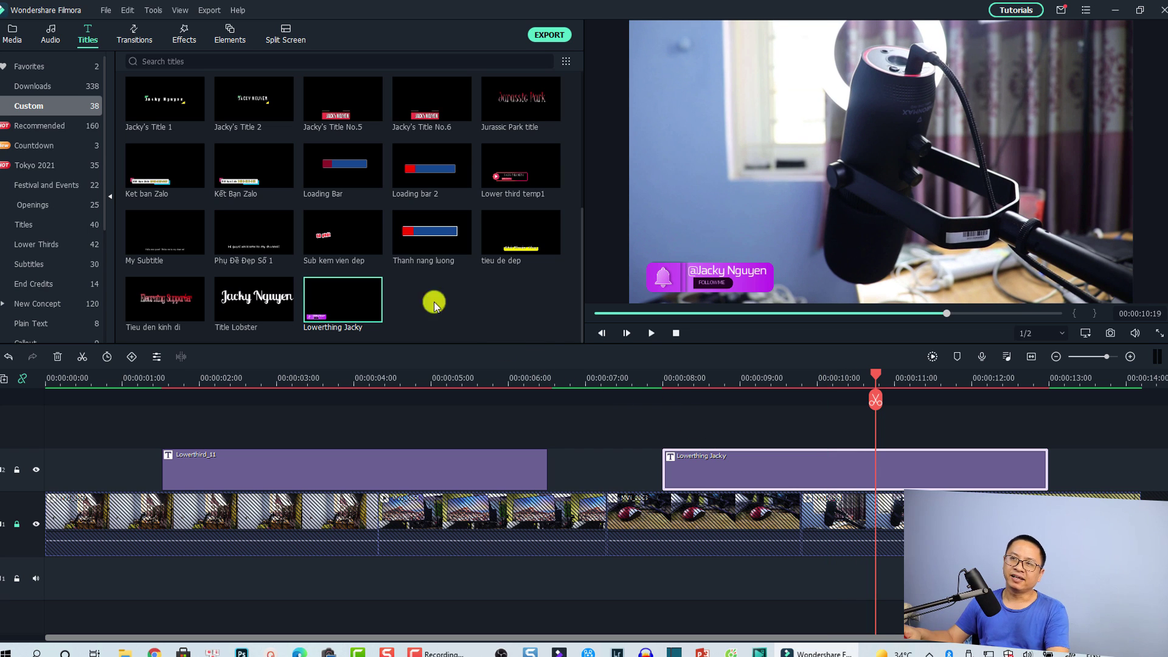
Step: Preview the Recommended Lowerthird_08 and Lowerthird_07 title presets
left_click(49, 131)
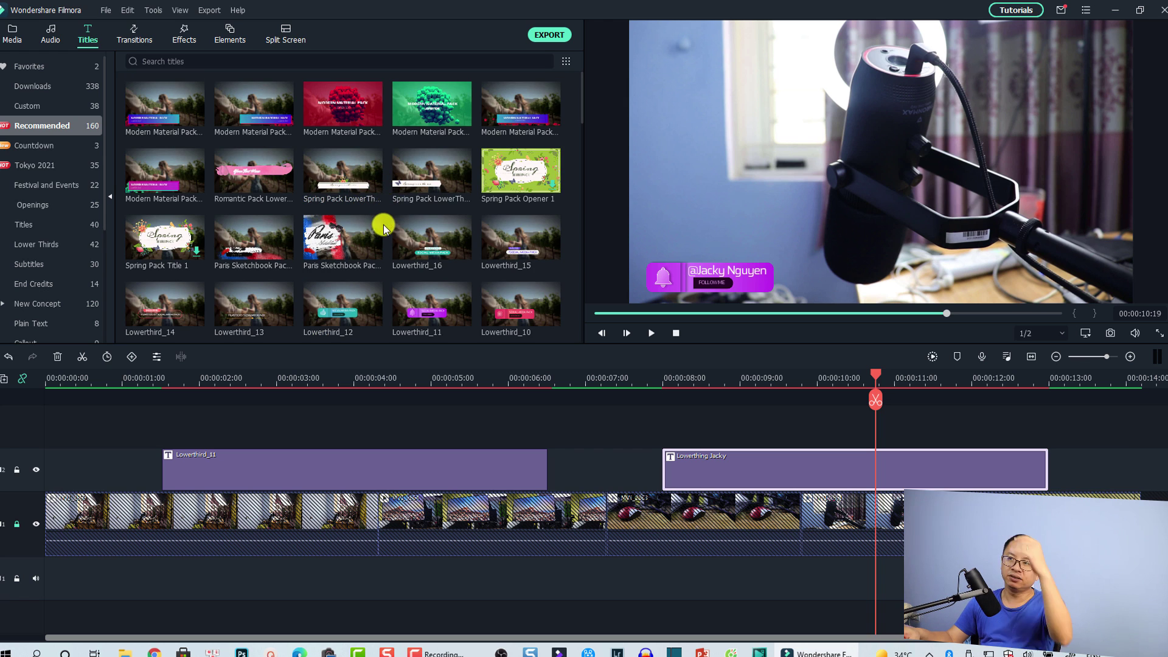
scroll(378, 238, "down", 3)
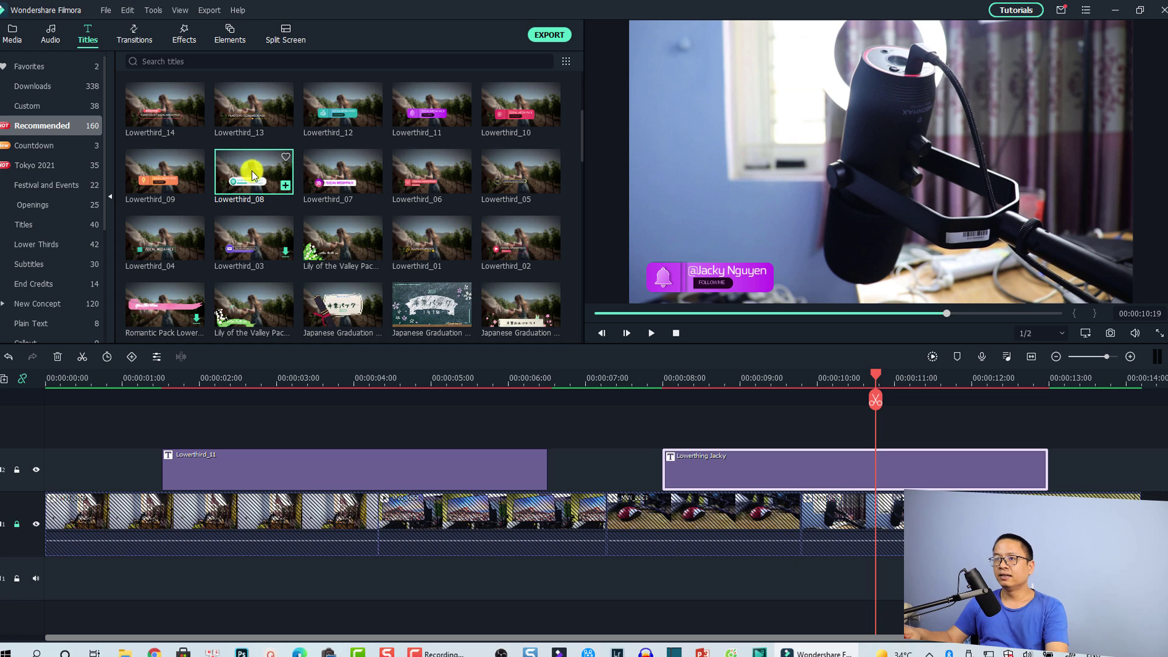
left_click(255, 192)
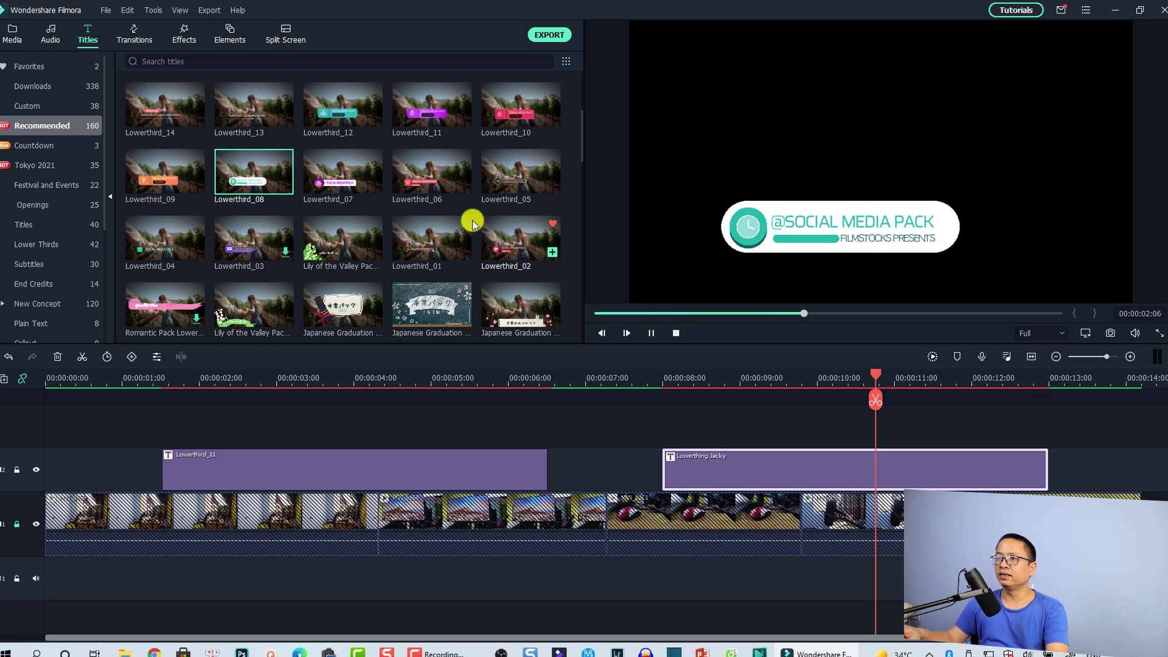
left_click(340, 192)
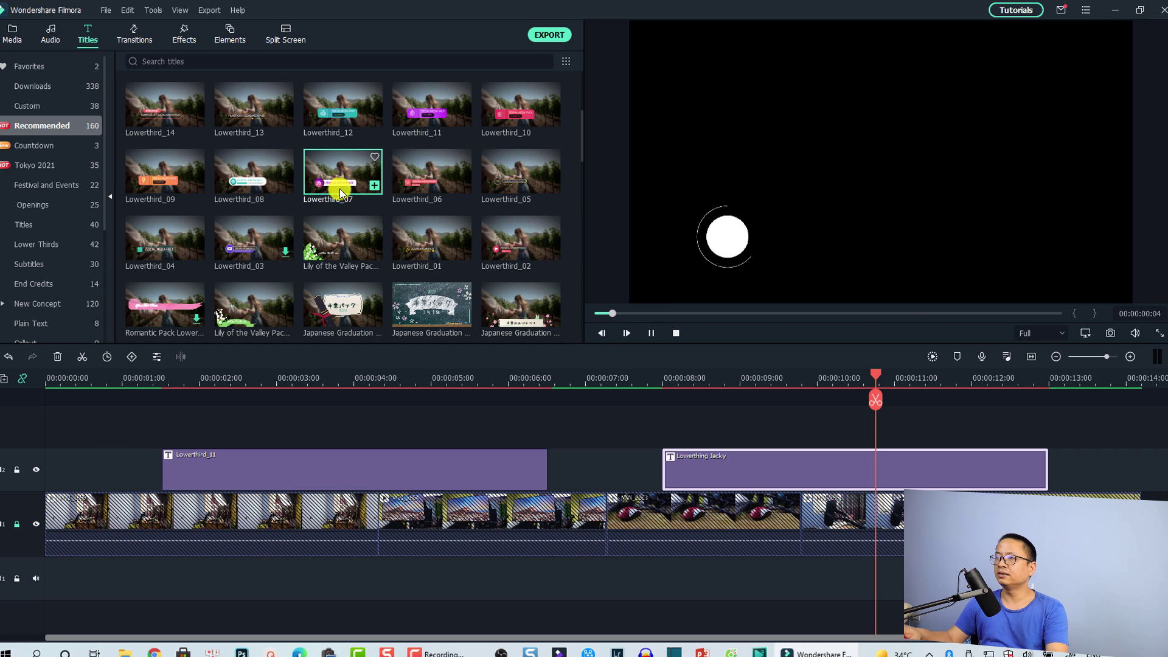